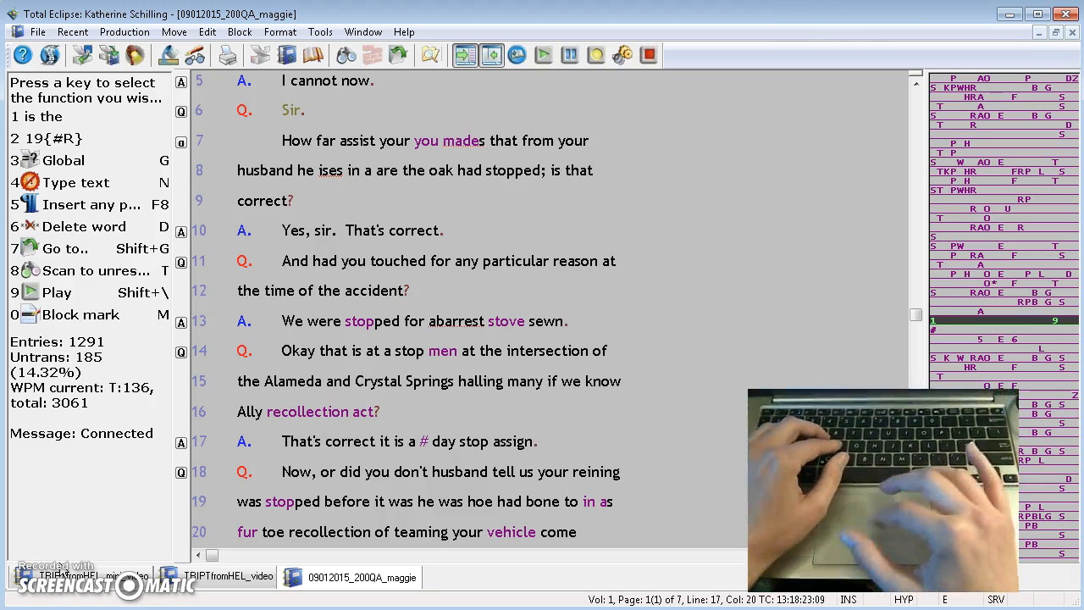
Replace the word "And" at the start of the line 11 question with "A".
left_click(296, 270)
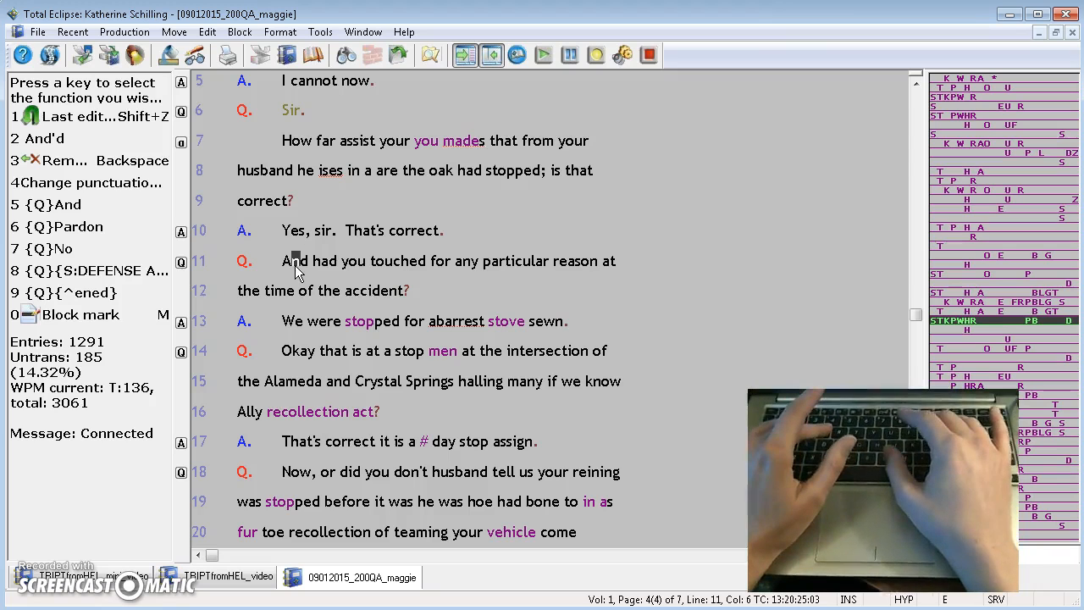
key("d")
key("ctrl+Left")
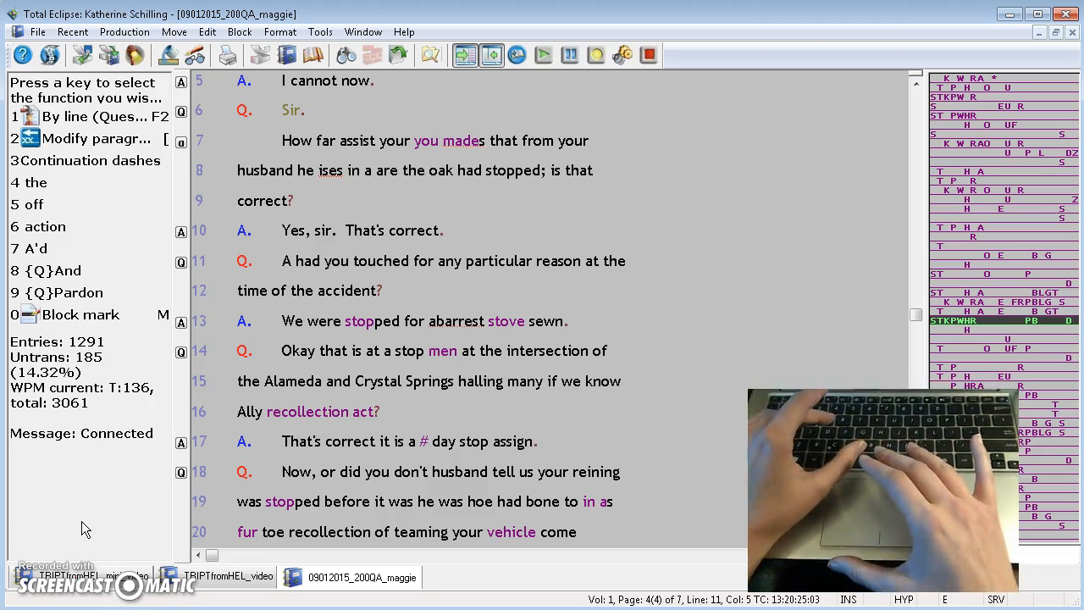
Switch to the TRIPTfromHEL_mini_video document and widen the numbered suggestions area so its entries show in full.
left_click(108, 581)
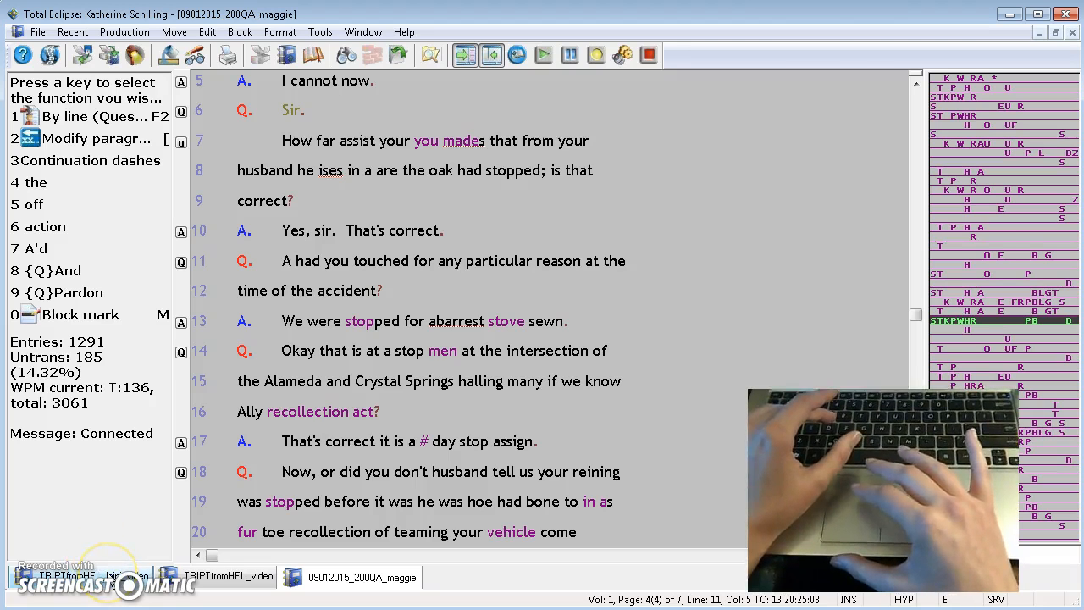
left_click(292, 110)
left_click(292, 110)
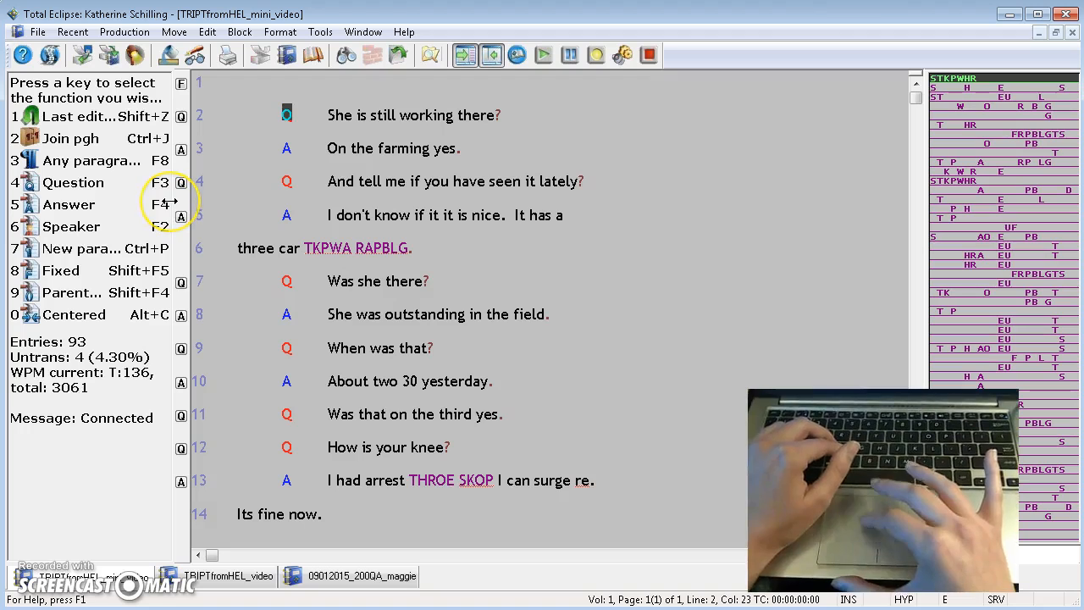
left_click_drag(179, 197, 223, 189)
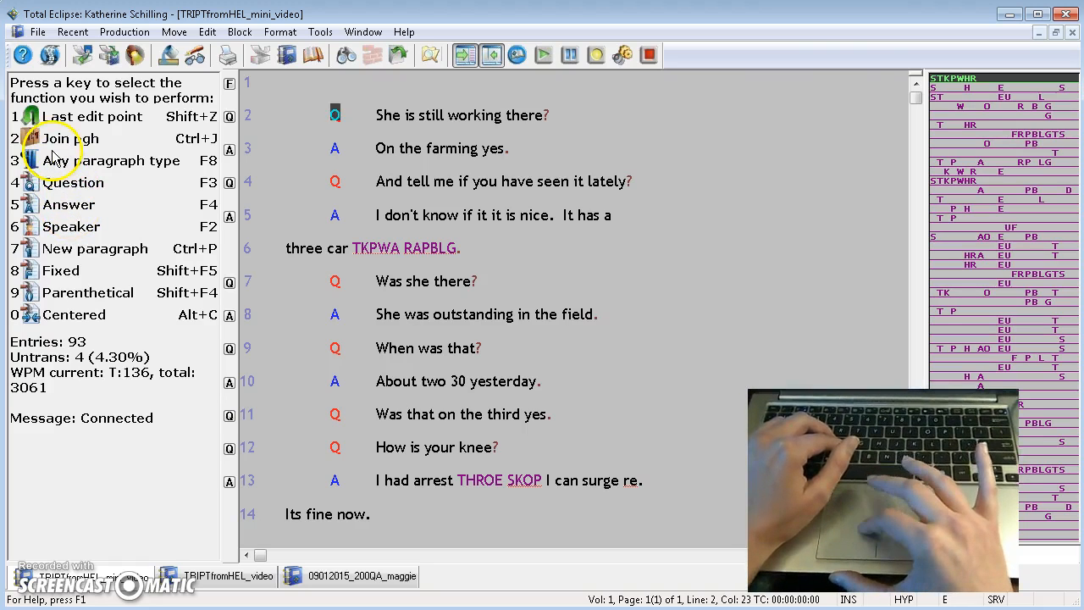
left_click(31, 123)
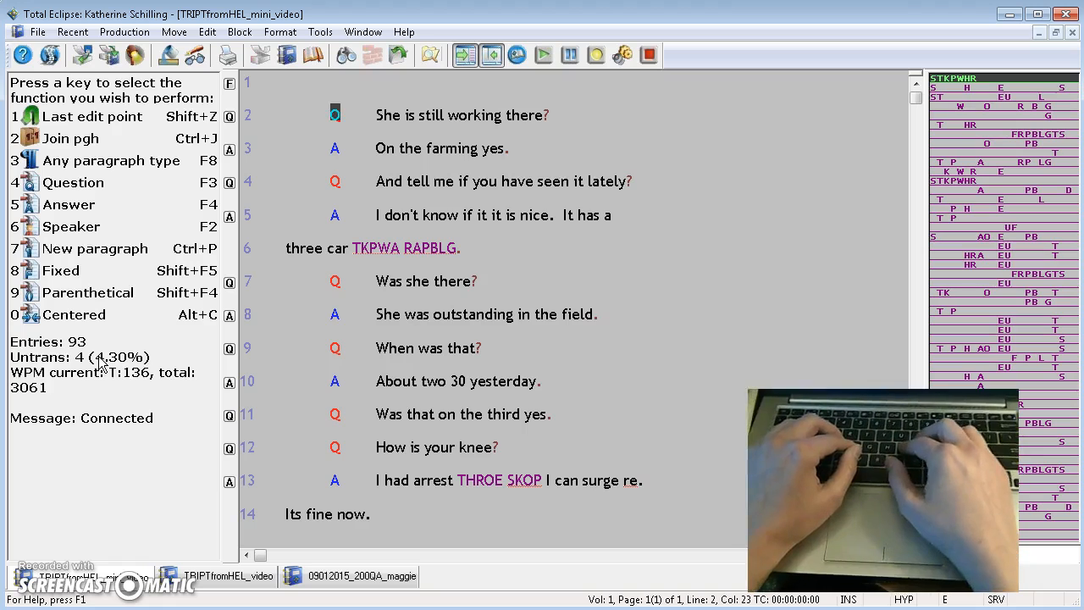
Replace "farming" in the line 3 answer with the suggested word "farm".
key("Right")
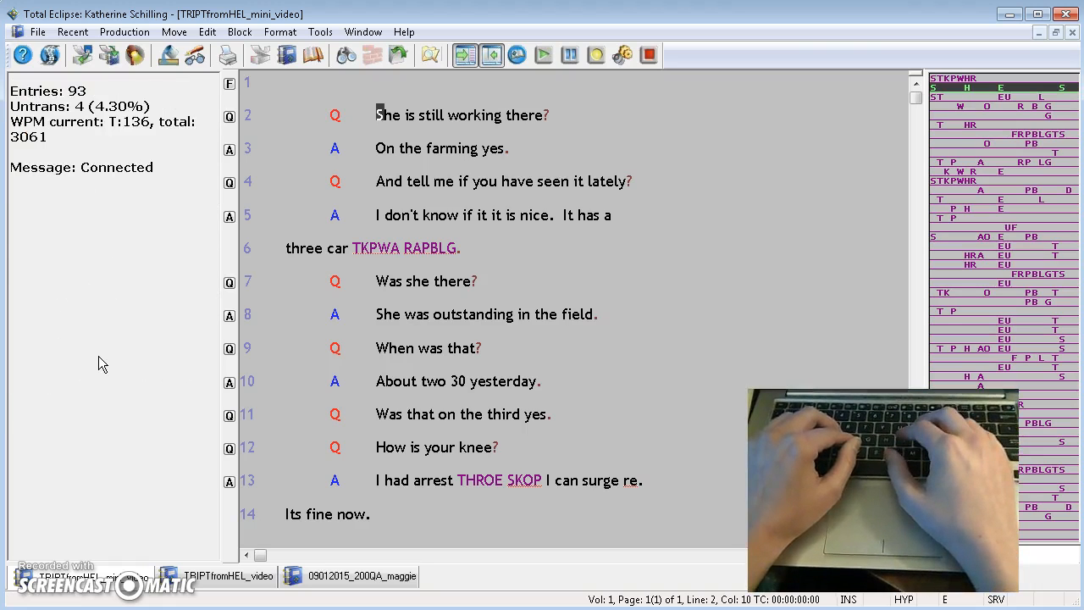
key("Right")
key("Right")
key("Right")
key("Right")
key("Right")
key("Right")
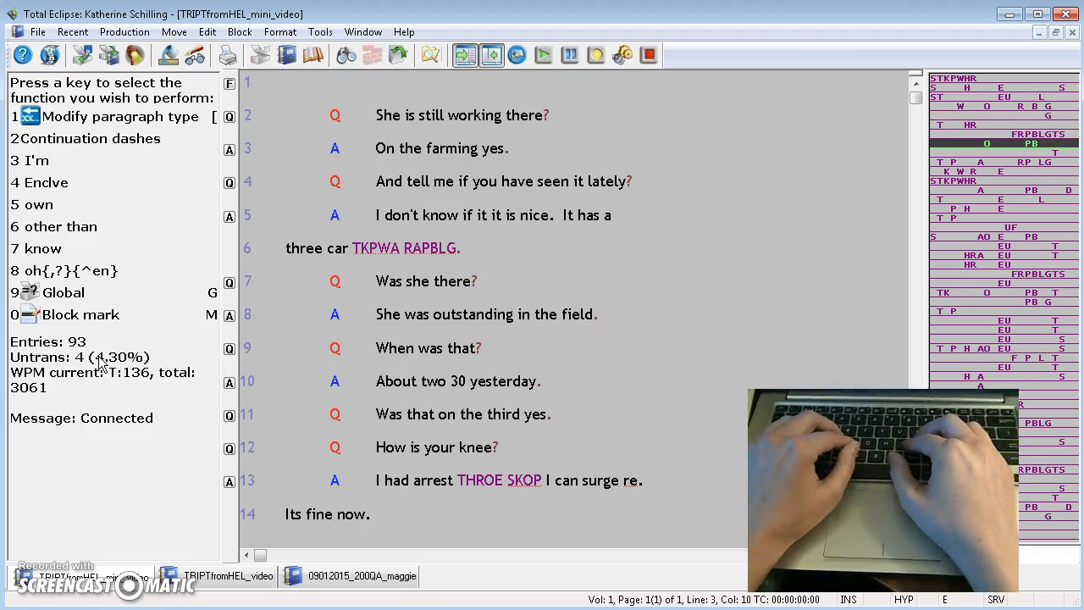
key("Right")
key("Right")
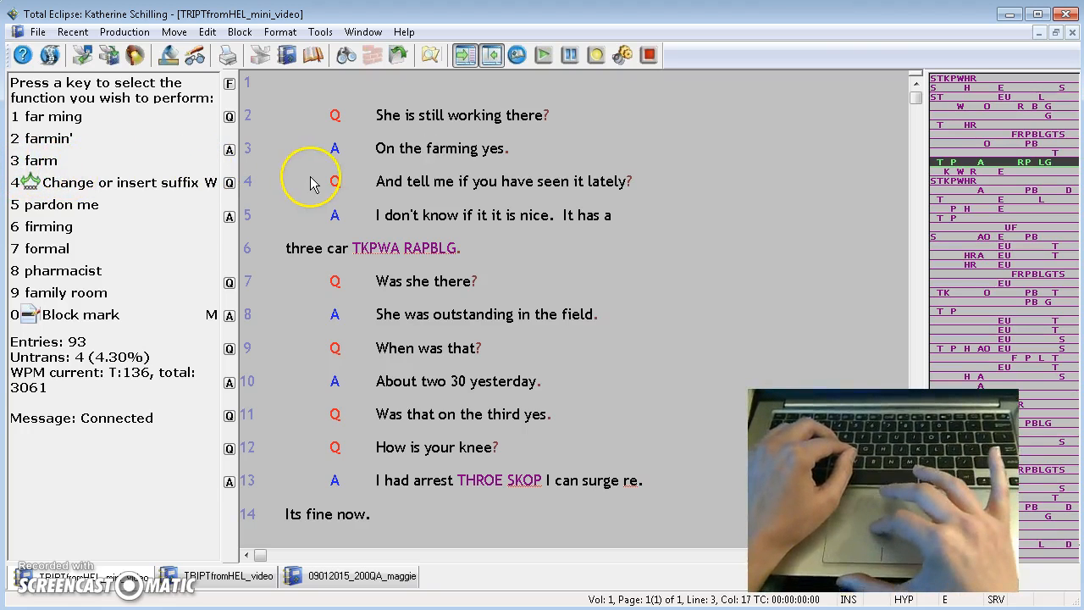
key("3")
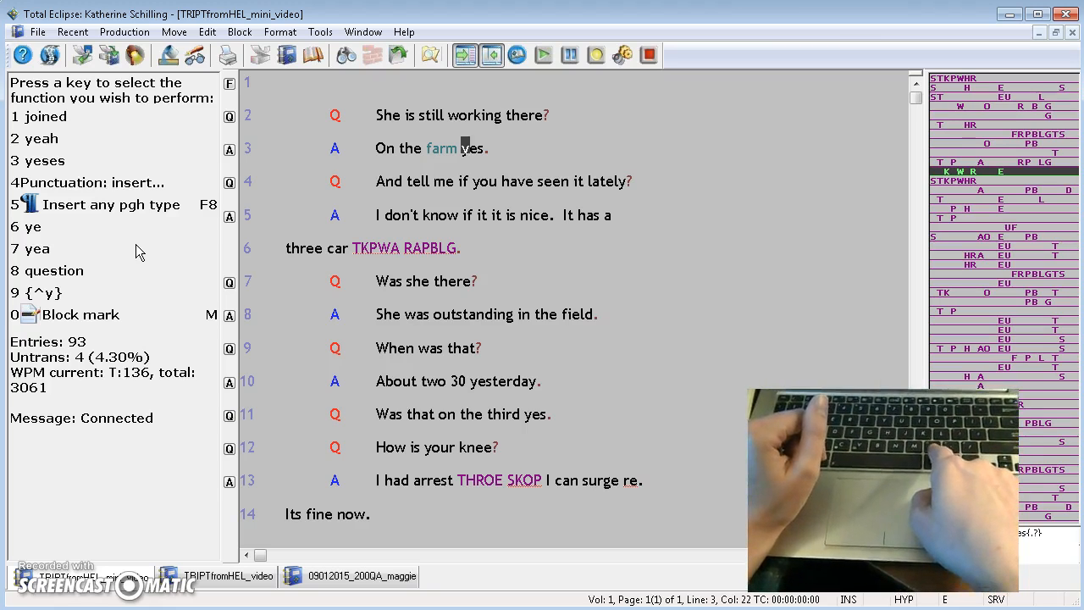
Try different punctuation marks between "farm" and "yes" on line 3, including an exclamation mark, and settle on a comma.
type(",")
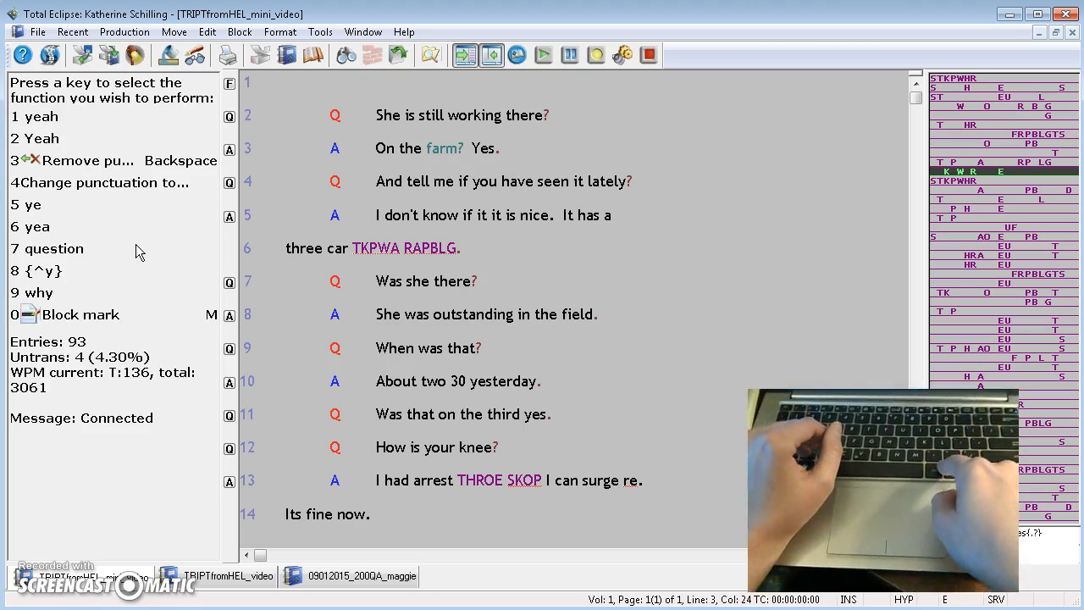
key("shift+1")
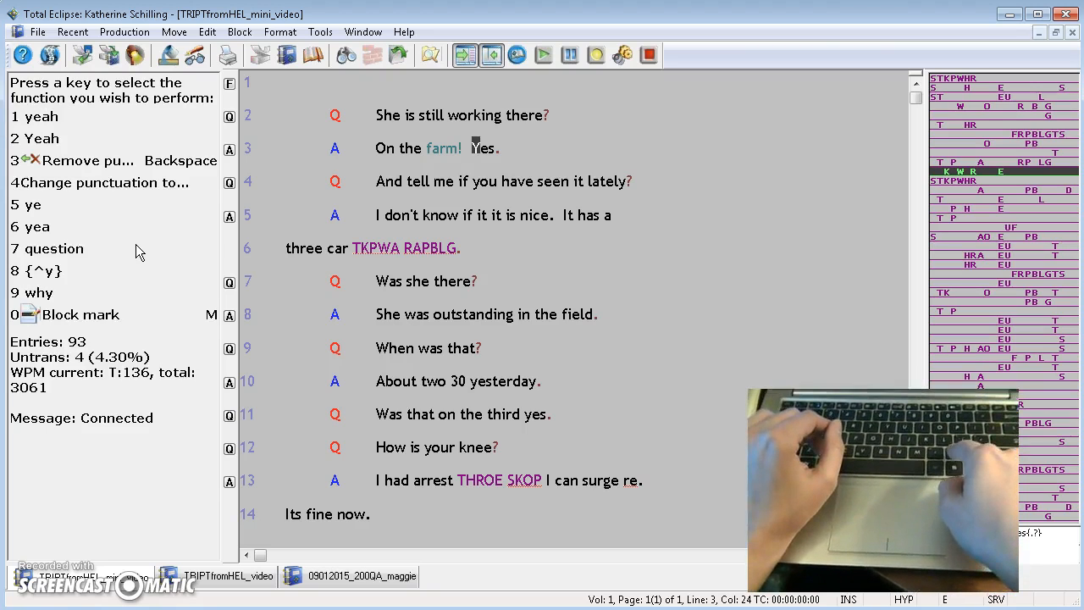
key("comma")
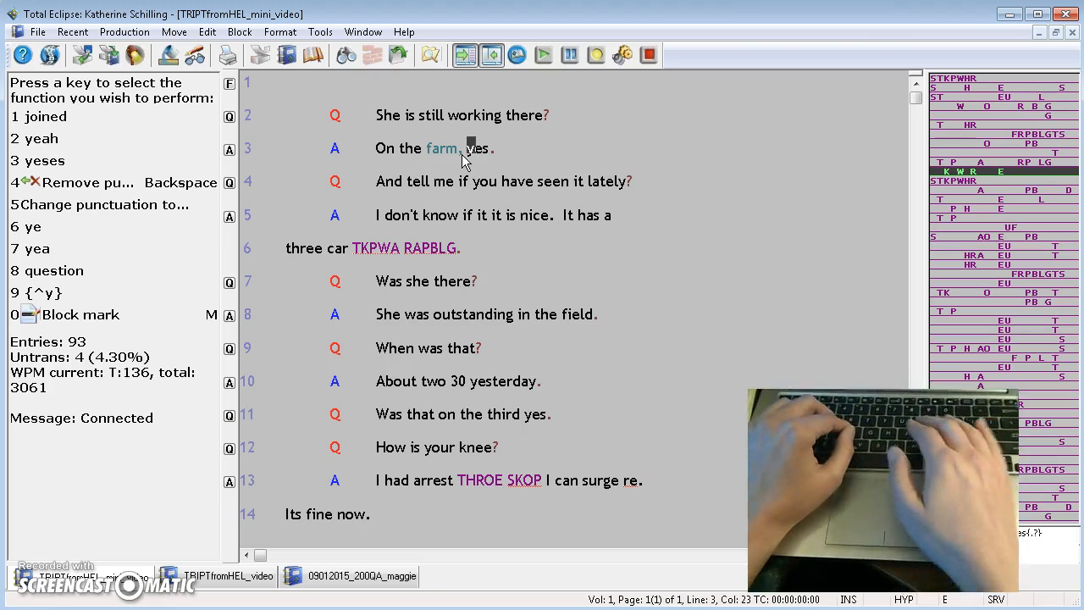
Go through the line 4 question word by word up to the start of line 5, checking the suggestions for each word.
key("ctrl+Right")
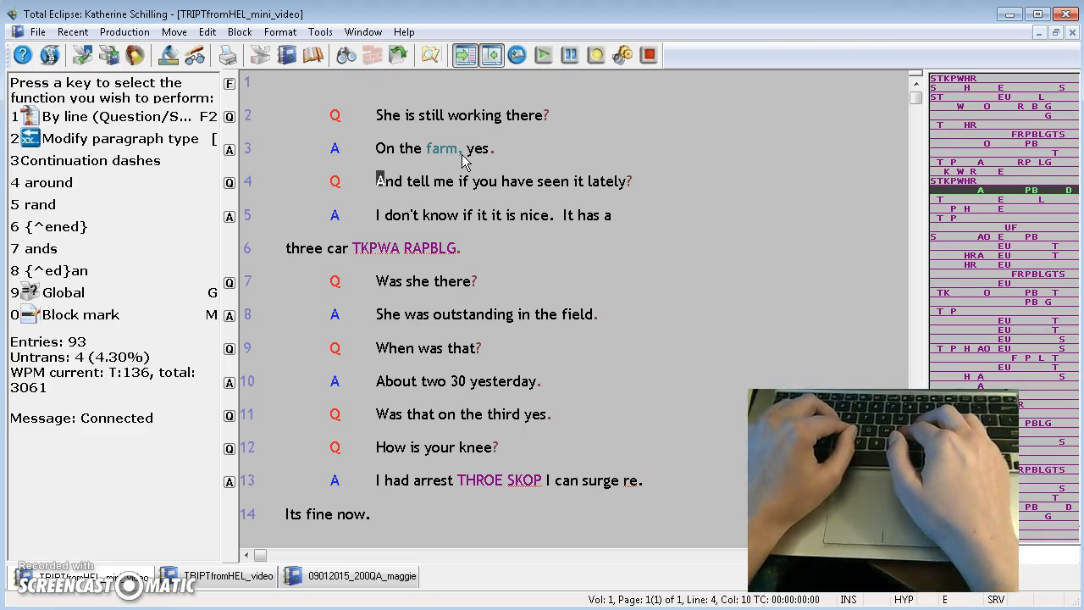
key("ctrl+Right")
key("ctrl+Right")
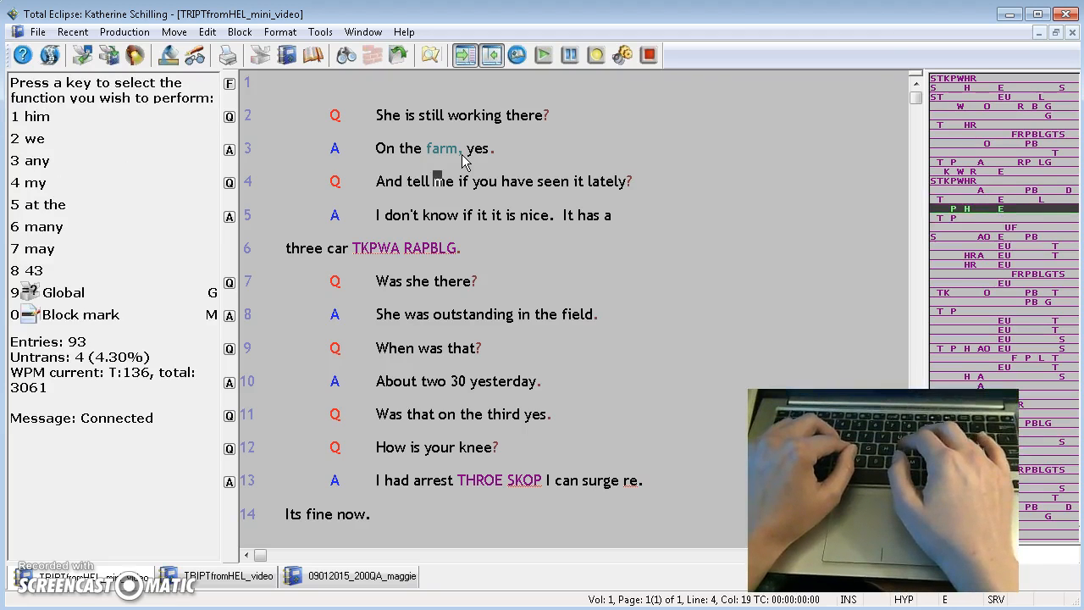
key("ctrl+Right")
key("ctrl+Right")
key("ctrl+Right")
key("ctrl+Right")
key("ctrl+Right")
key("ctrl+Right")
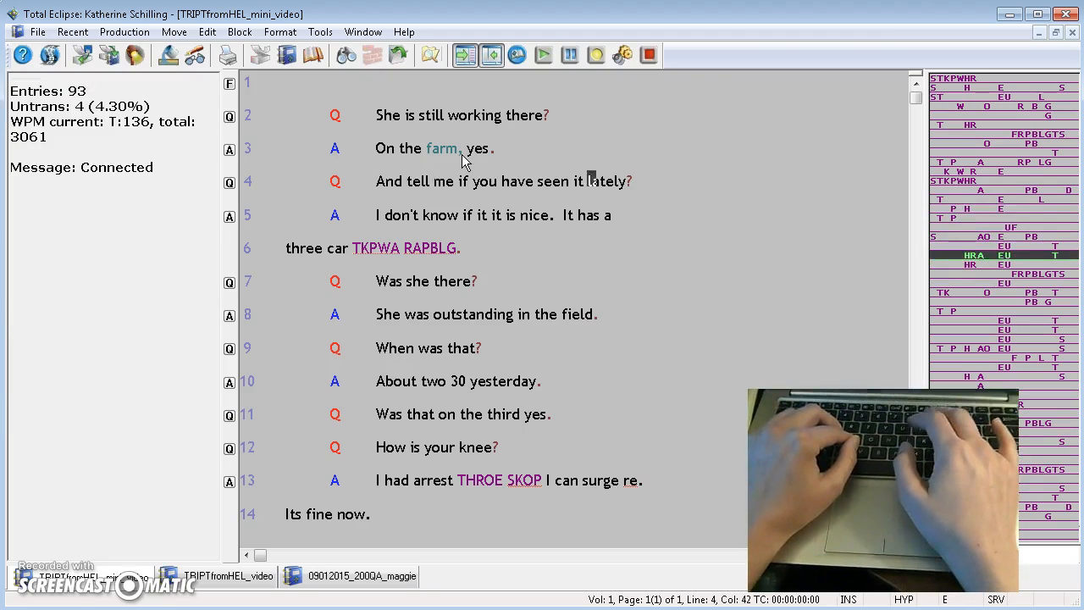
key("ctrl+Right")
key("ctrl+Right")
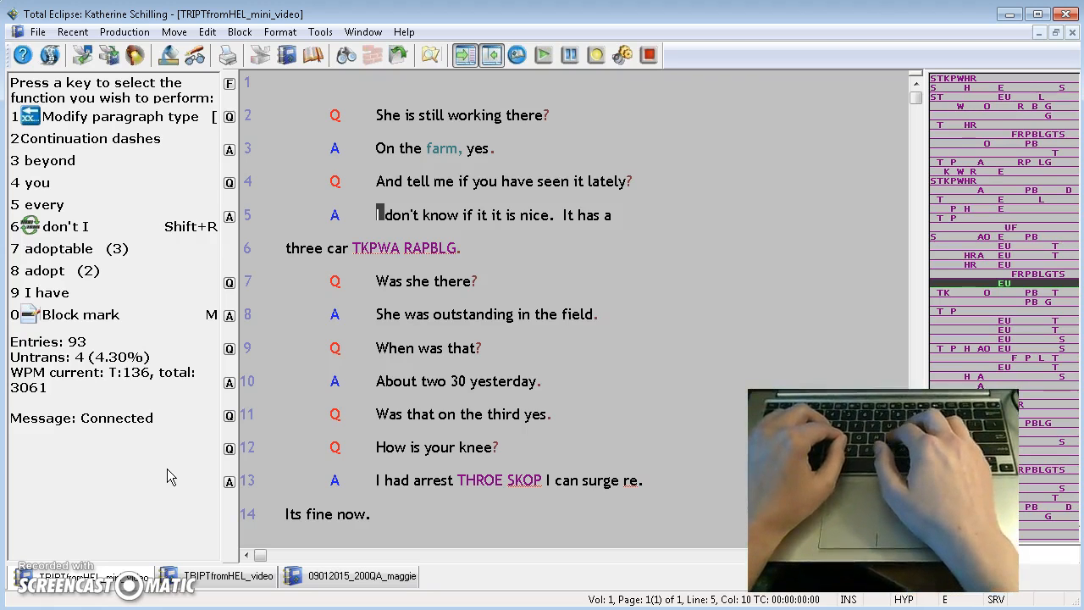
Return to the last words of the line 4 question and end the sentence with a period.
key("Up")
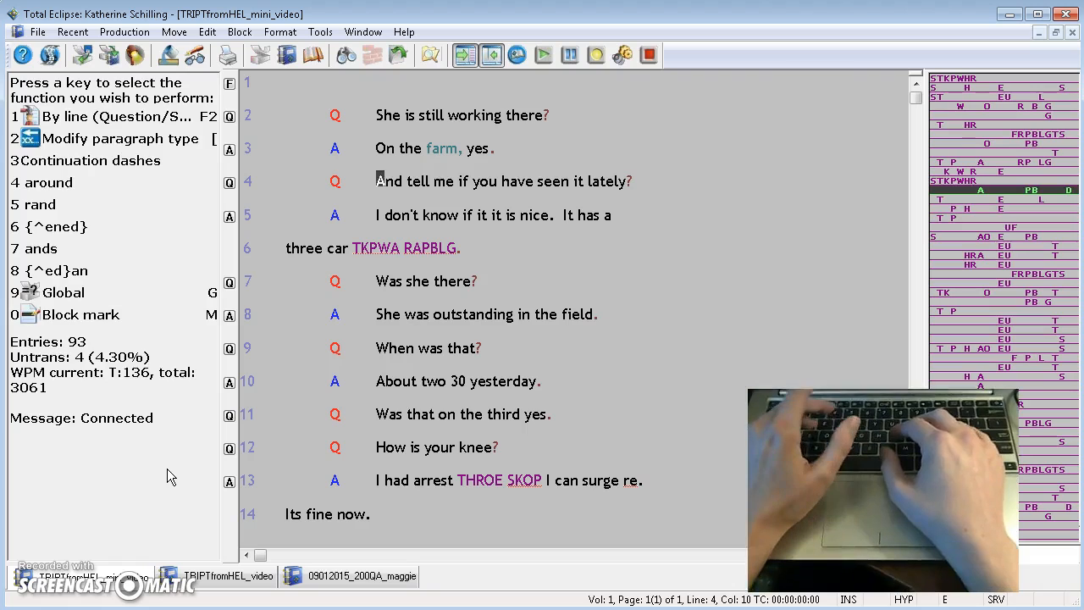
key("Escape")
key("Right")
key("Right")
key("Right")
key("Right")
key("Right")
key("Right")
key("Right")
key("Right")
key("Right")
key("Right")
key("Right")
key("Right")
key("Right")
key("Right")
key("Right")
key("Right")
key("Right")
key("Right")
key("Right")
key("Right")
key("ctrl+Right")
key("ctrl+Right")
key("ctrl+Right")
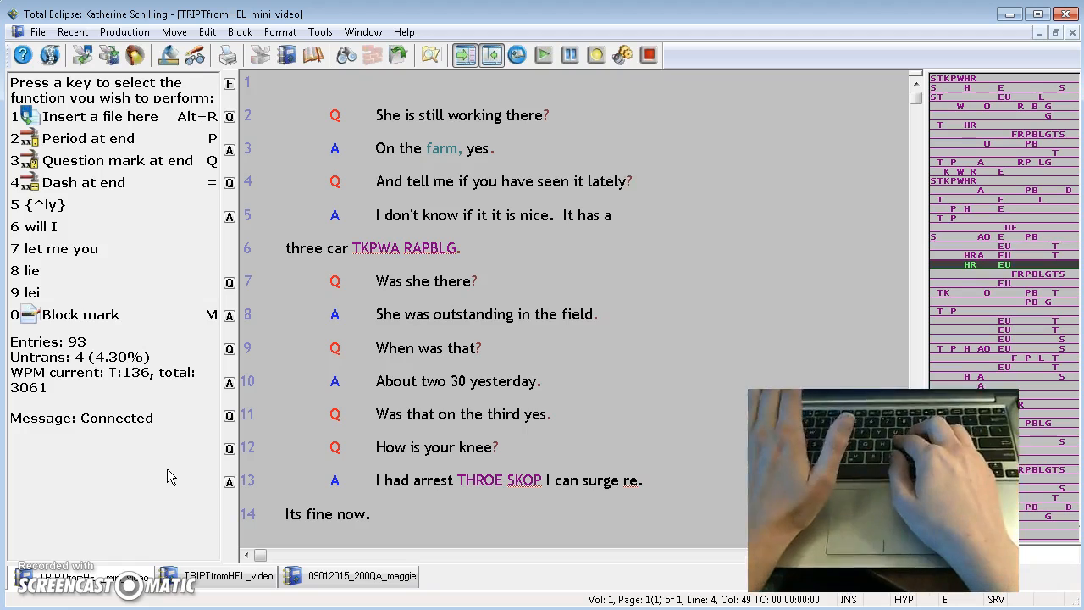
key("ctrl+Left")
key("ctrl+Left")
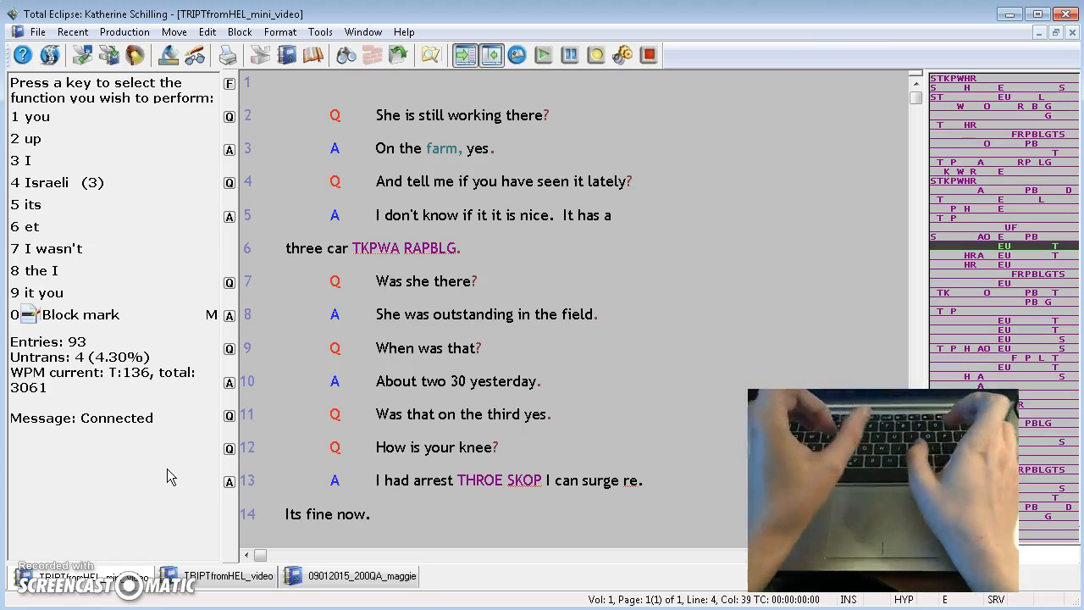
key("p")
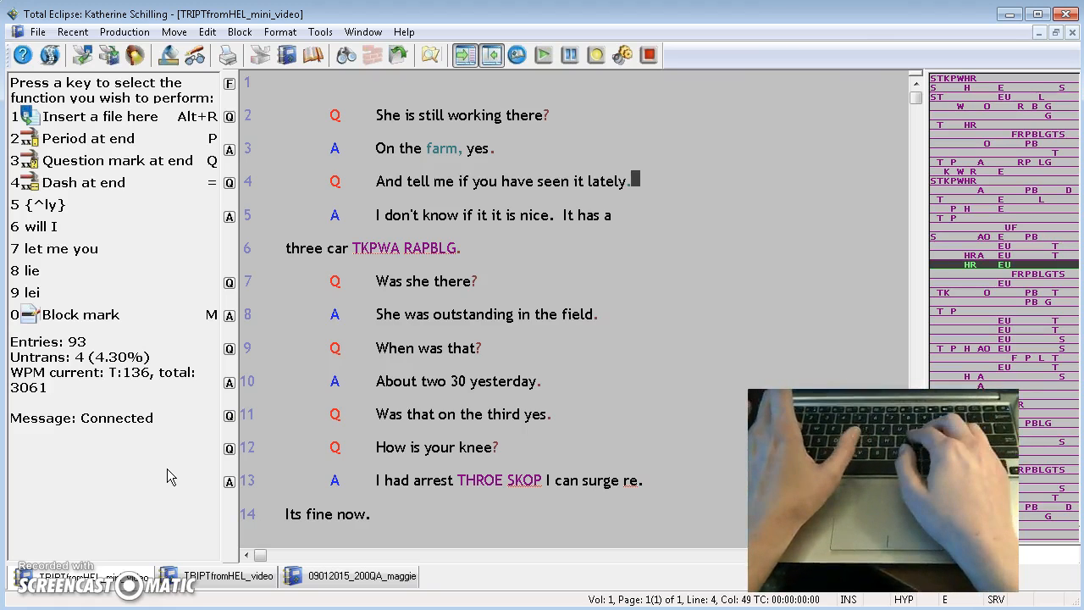
Change the closing punctuation of line 4 to a question mark from within the sentence.
key("ctrl+Left")
key("ctrl+Left")
key("ctrl+Left")
key("ctrl+Left")
key("ctrl+Left")
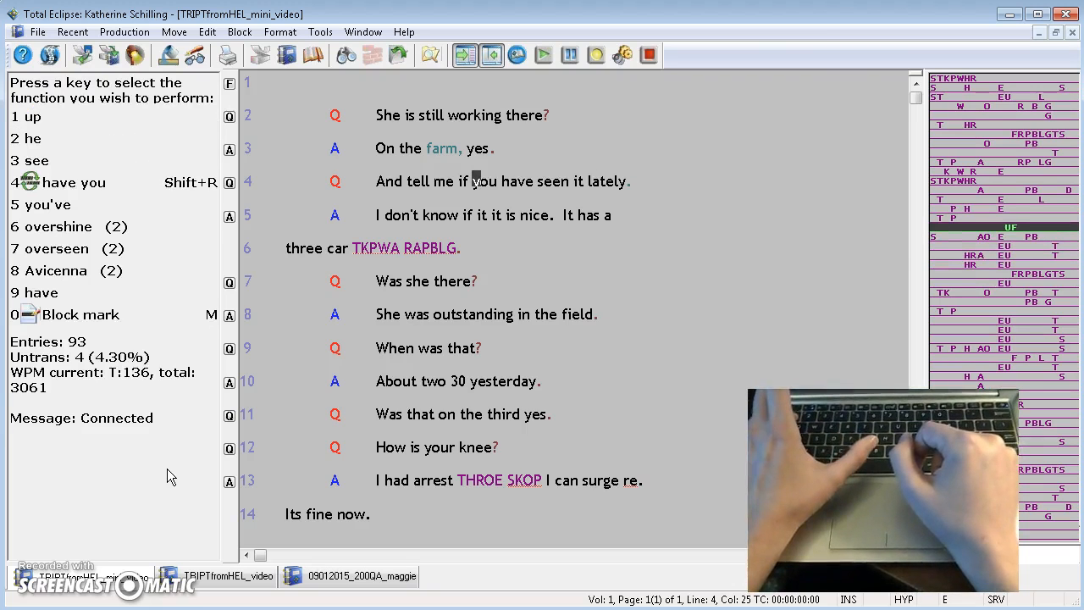
key("End")
Set the punctuation after "lately" on line 4 back to a period.
key("ctrl+Left")
key("ctrl+Left")
key("ctrl+Left")
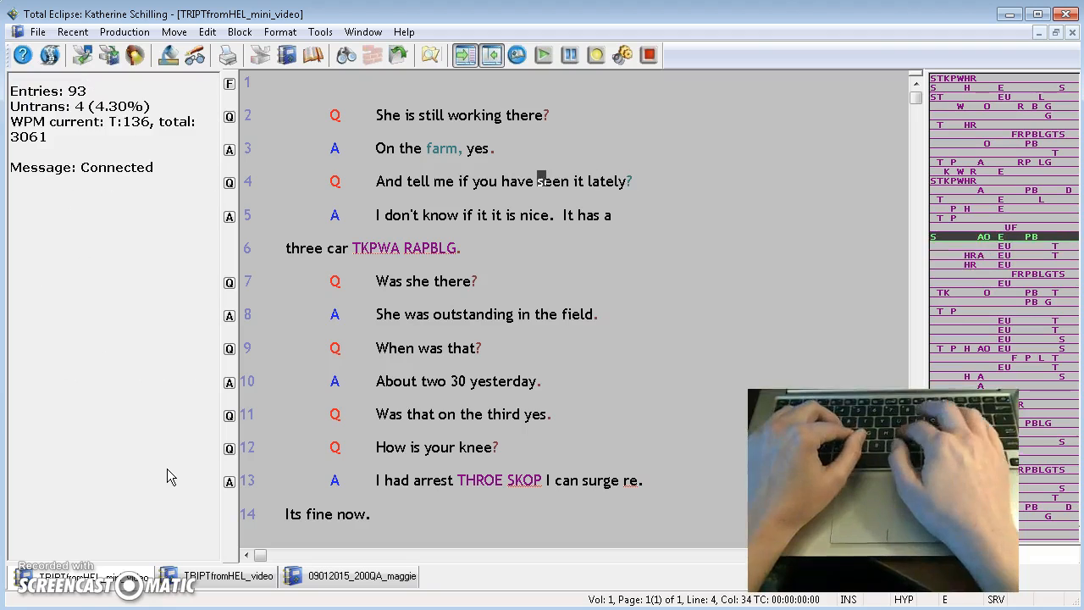
key("p")
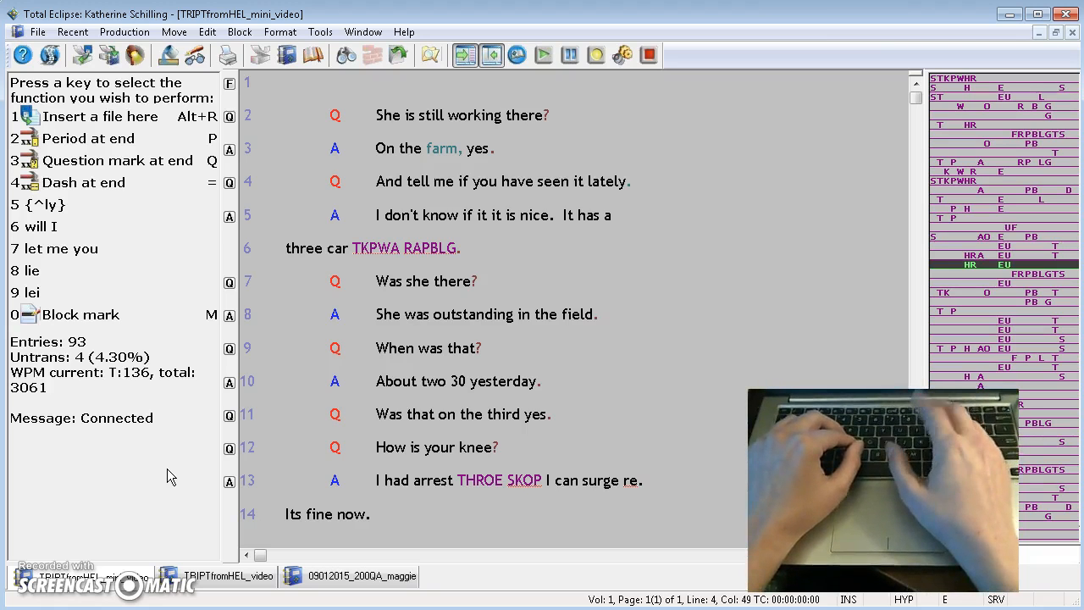
Delete the duplicated word "it" from "if it it is nice" on line 5.
key("ctrl+Right")
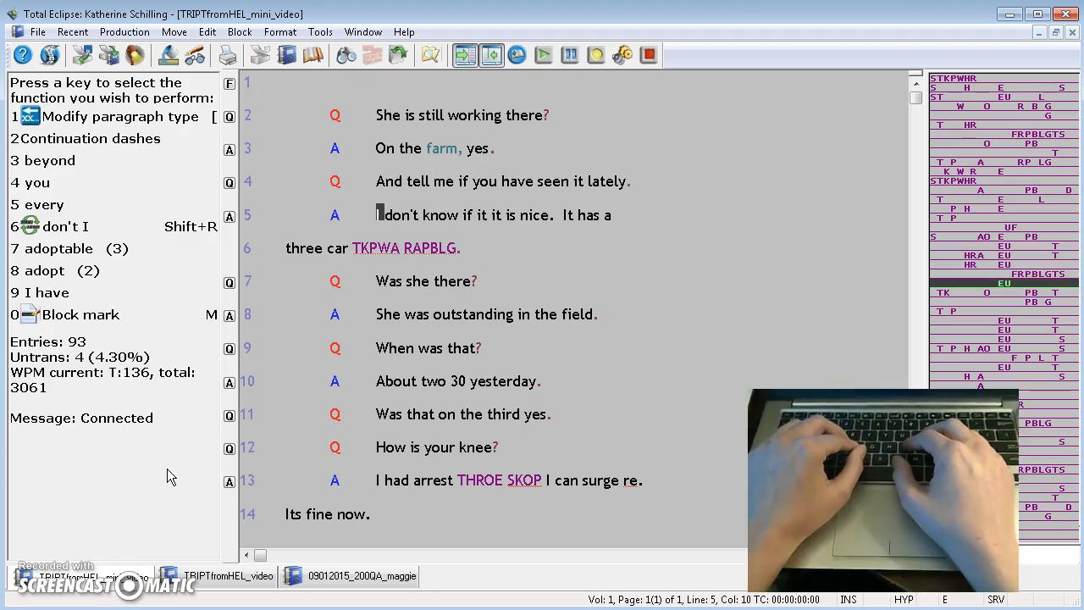
key("ctrl+Right")
key("ctrl+Right")
key("ctrl+Right")
key("ctrl+Right")
key("ctrl+Right")
key("ctrl+Right")
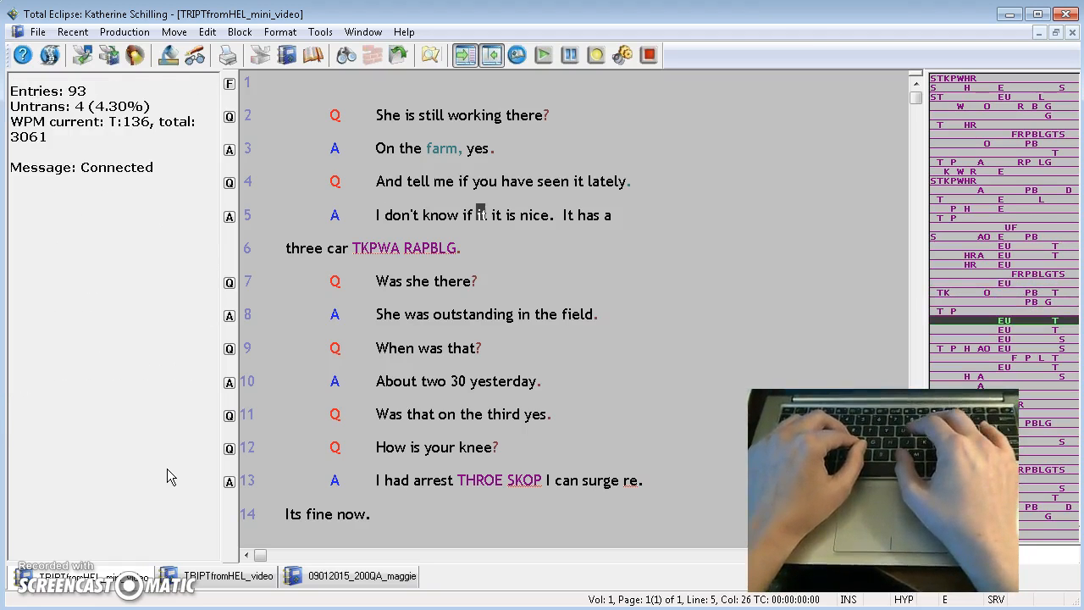
key("ctrl+Right")
key("ctrl+Left")
key("ctrl+Left")
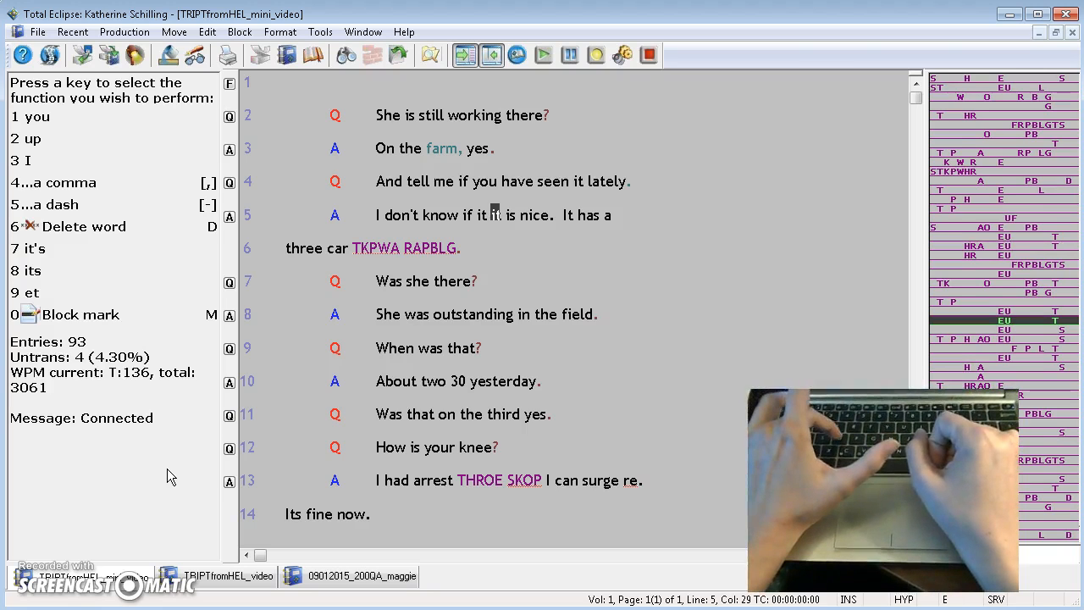
key("6")
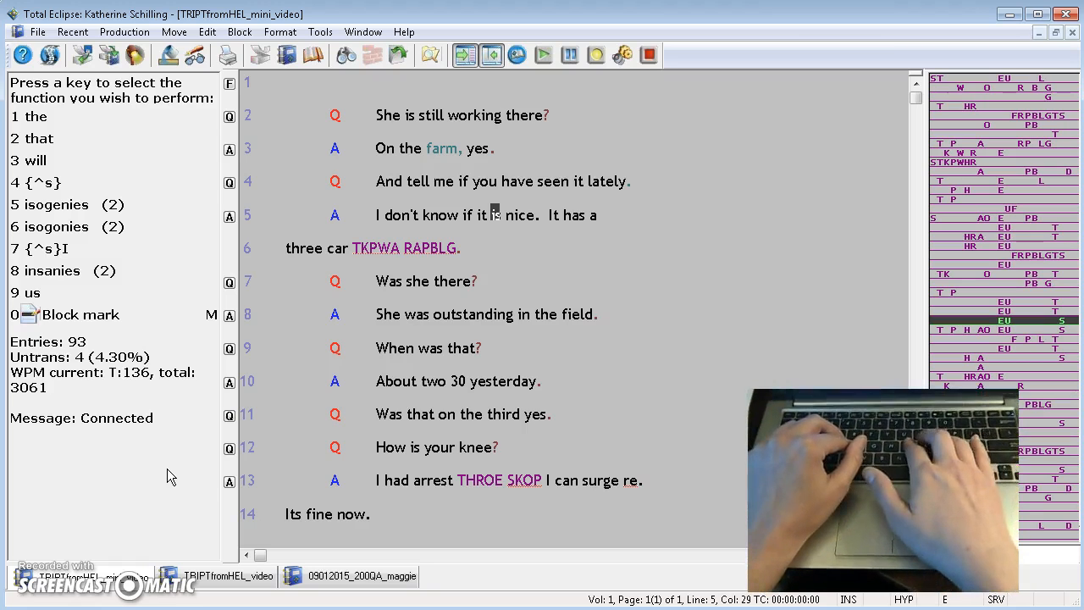
Examine the suggestions for the words of line 5 and on to the untranslated strokes on line 6.
key("ctrl+Left")
key("ctrl+Left")
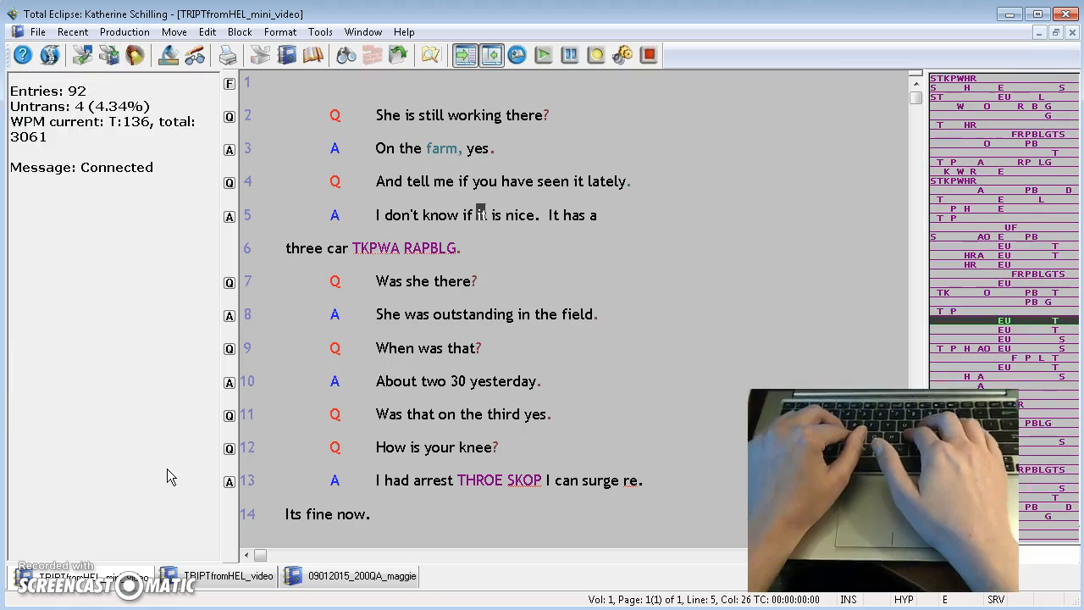
key("ctrl+Left")
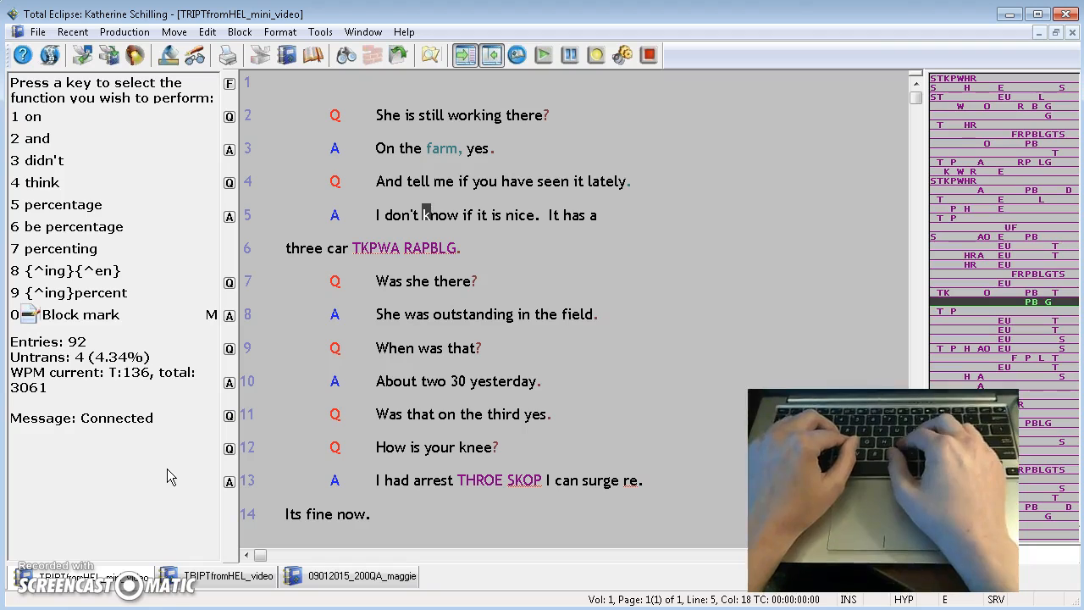
key("ctrl+Right")
key("ctrl+Right")
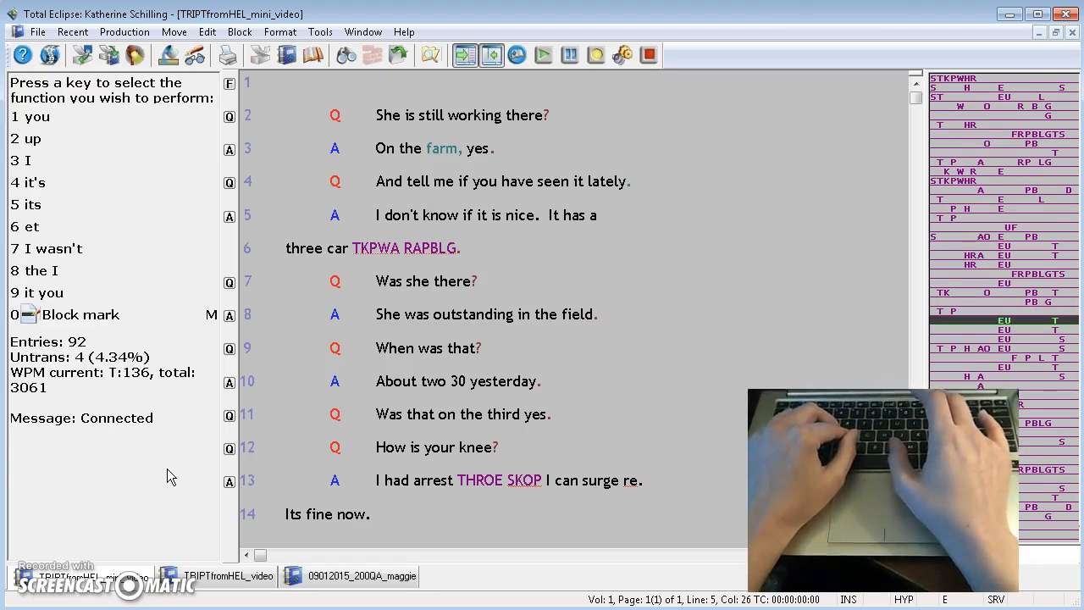
key("ctrl+Right")
key("ctrl+Right")
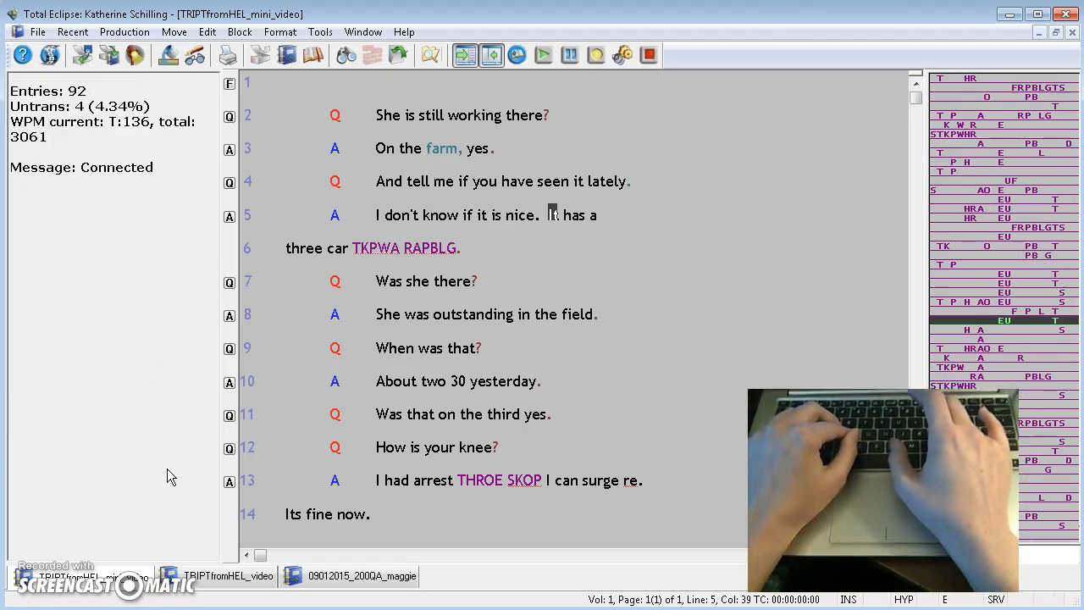
key("ctrl+Right")
key("ctrl+Right")
key("ctrl+Right")
key("ctrl+Right")
key("ctrl+Right")
key("ctrl+Right")
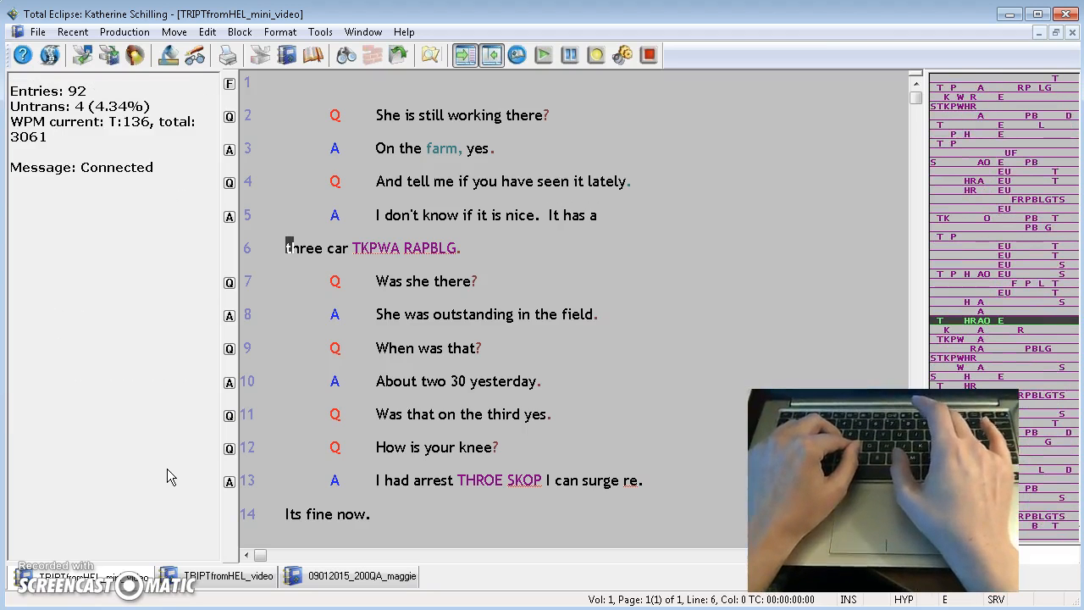
key("ctrl+Right")
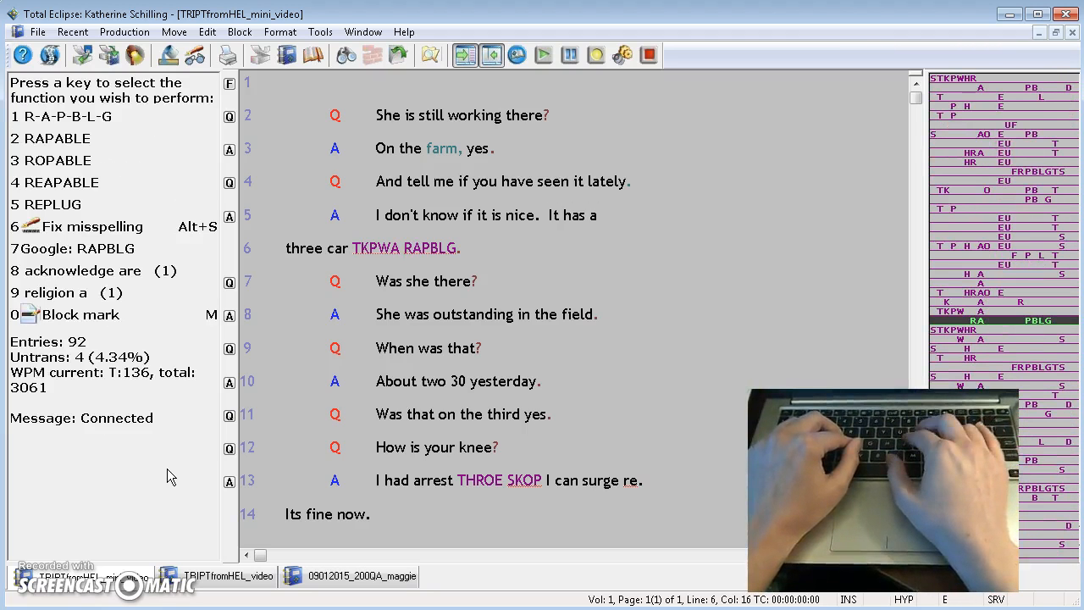
Mark the words "three car" on line 6 as a block and join them with a hyphen.
key("ctrl+Left")
key("ctrl+Right")
key("ctrl+Left")
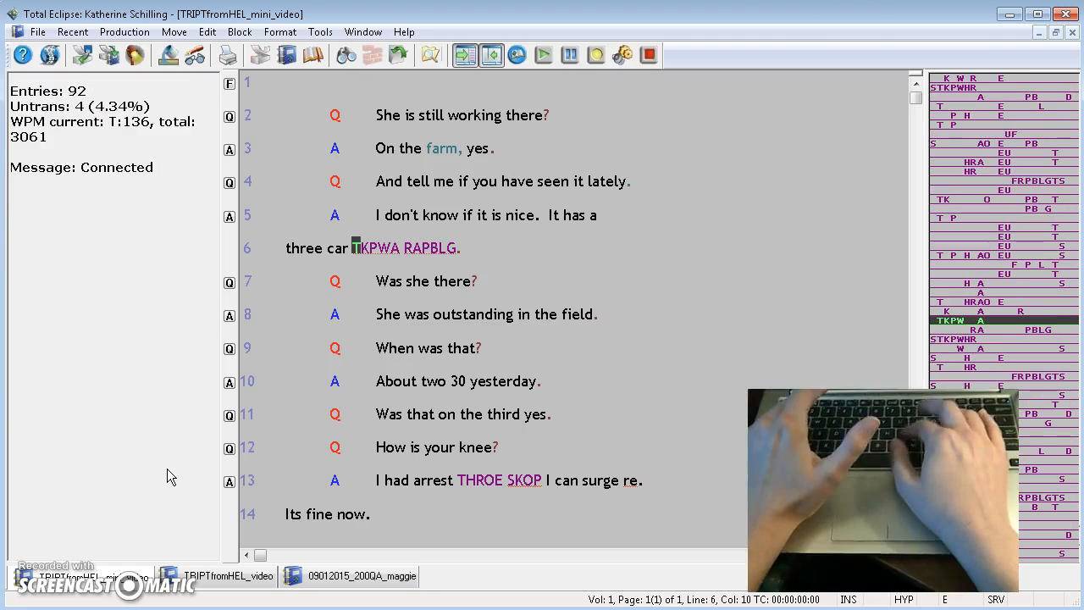
key("ctrl+Left")
key("ctrl+Left")
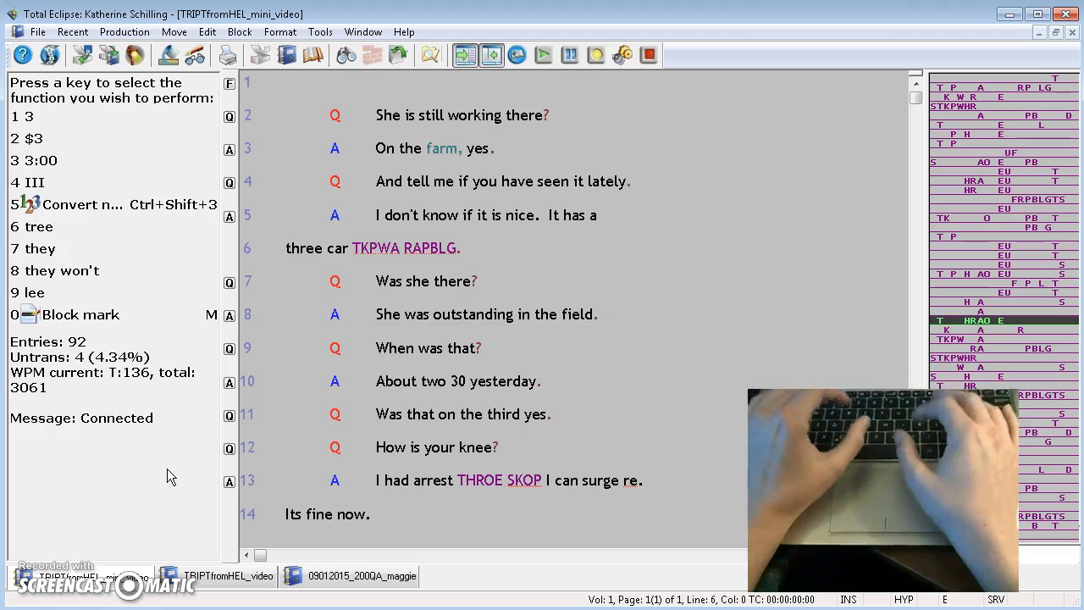
key("0")
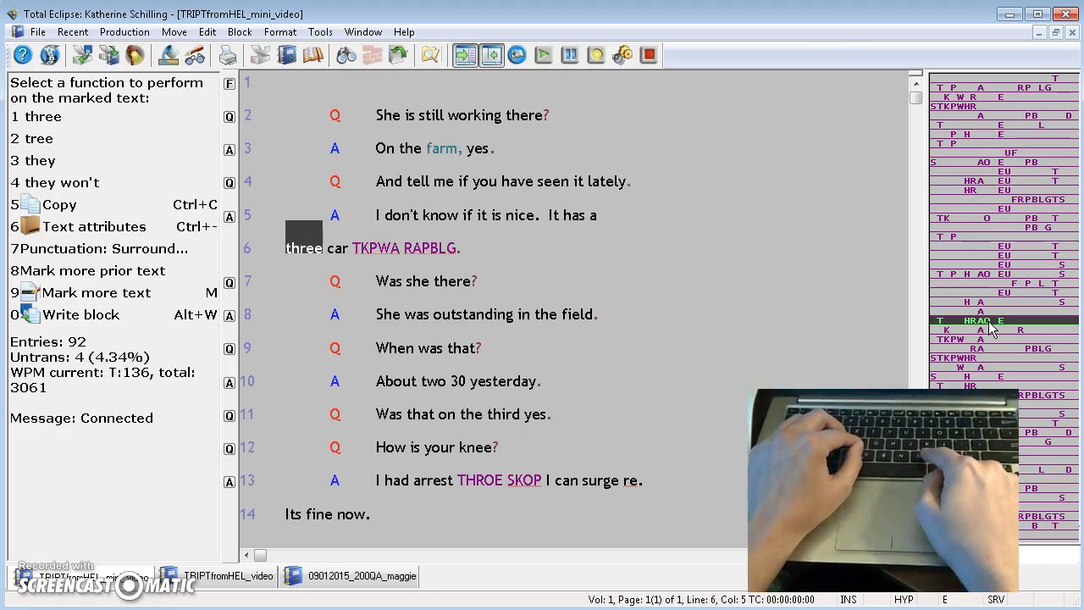
key("9")
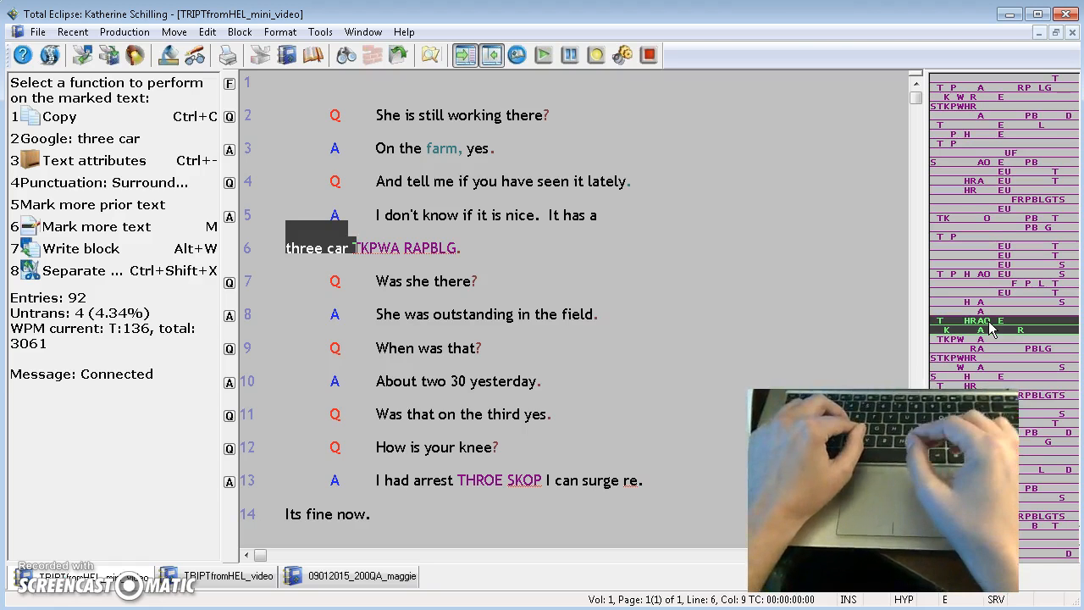
type("-")
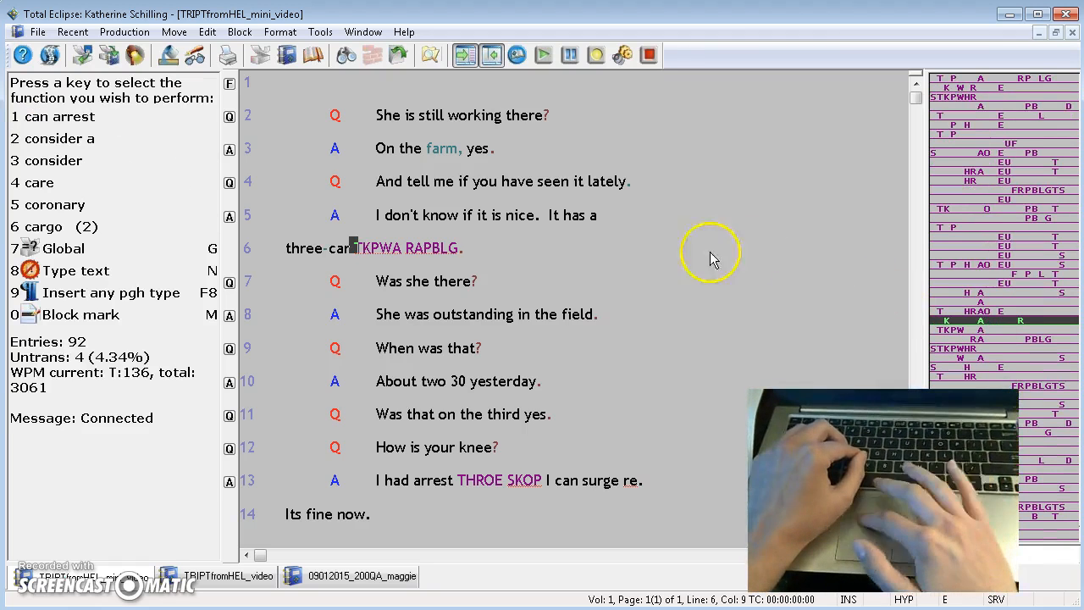
left_click(341, 250)
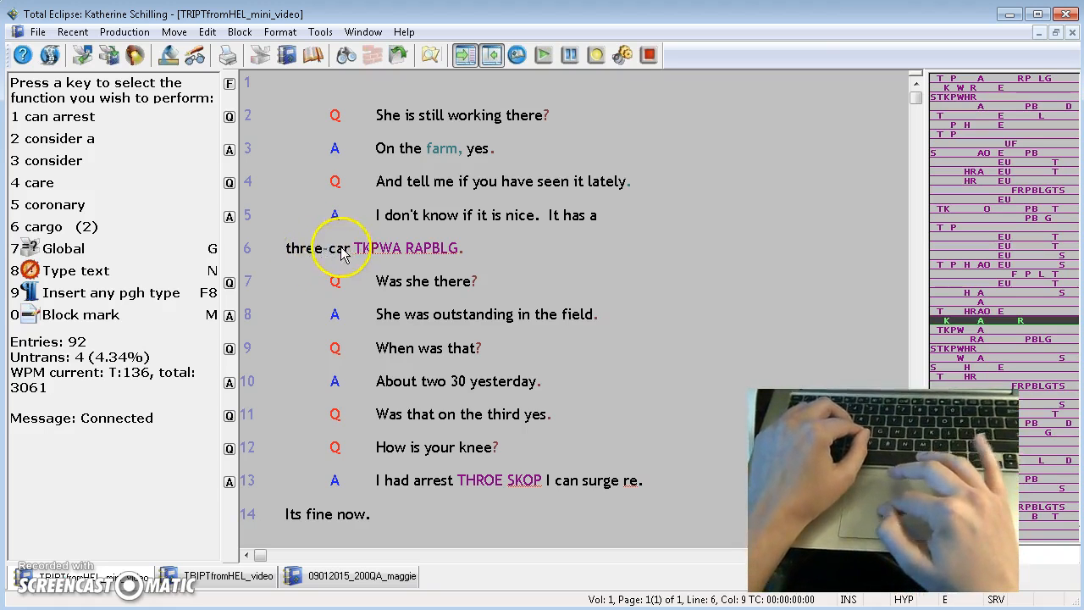
left_click(378, 219)
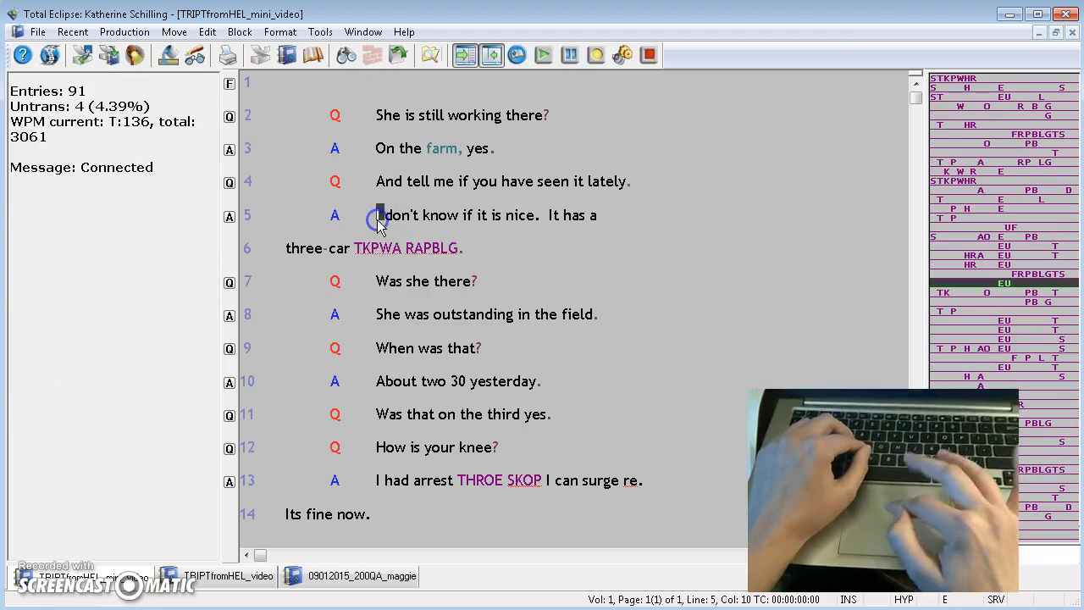
right_click(377, 220)
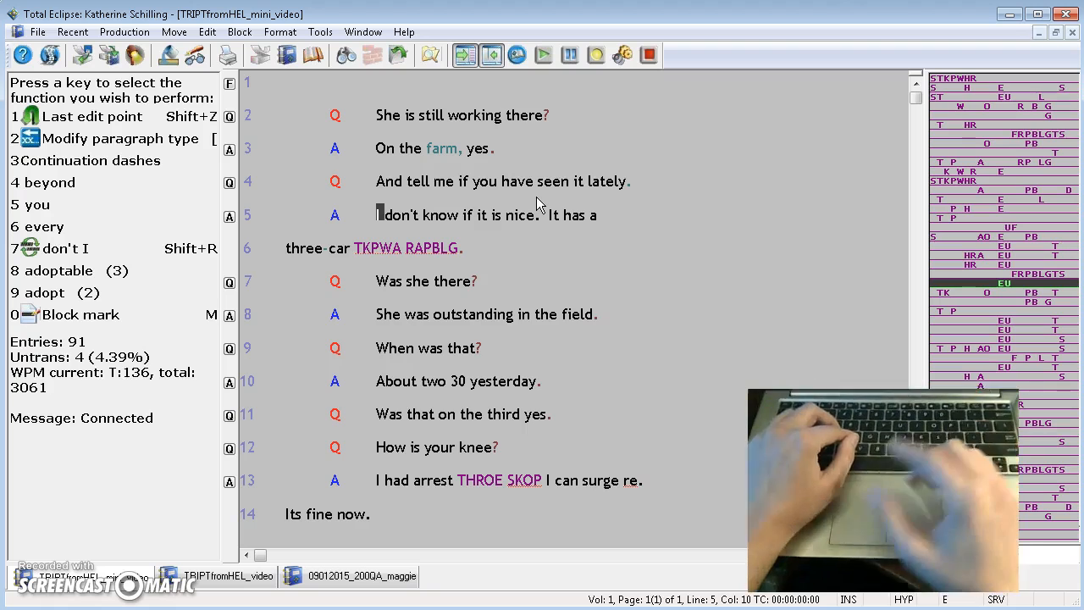
Mark the word "lately" on line 4 and stitch it as hyphenated capital letters, L-A-T-E-L-Y.
left_click(591, 182)
key("ctrl+Left")
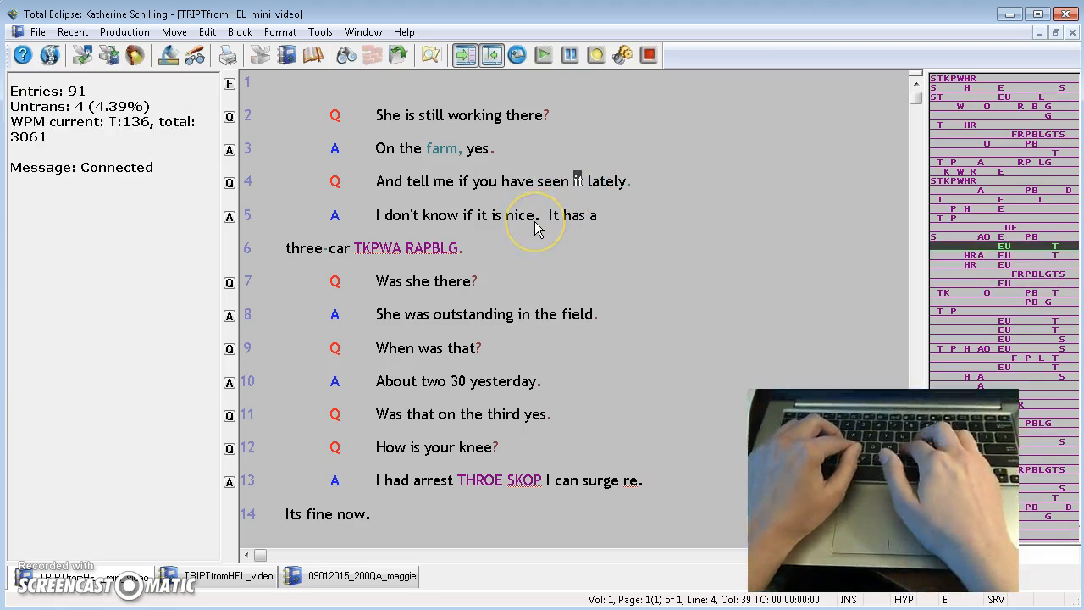
key("ctrl+Right")
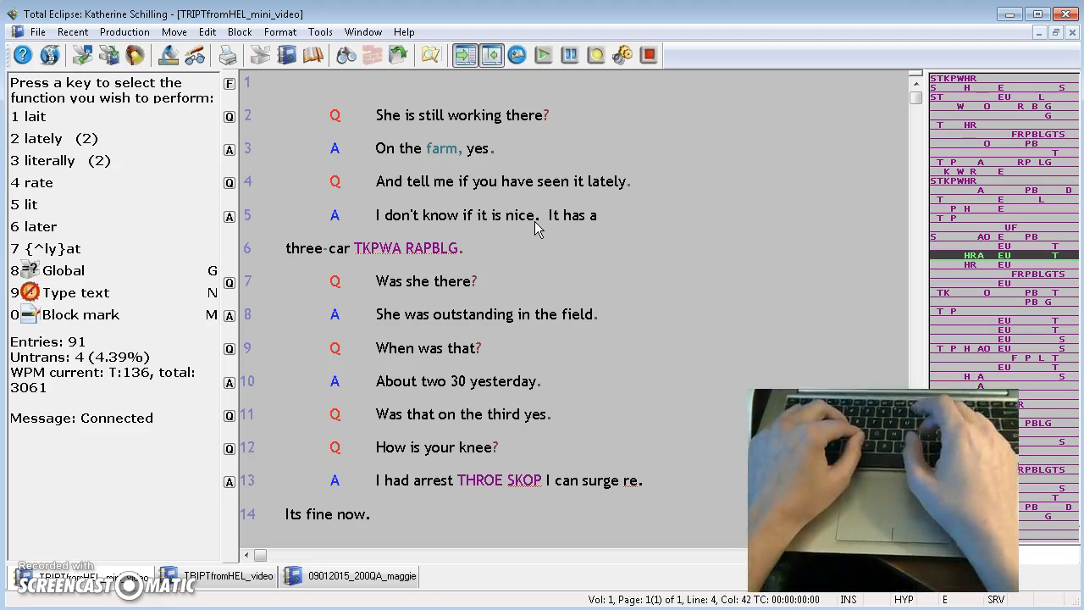
key("ctrl+shift+Right")
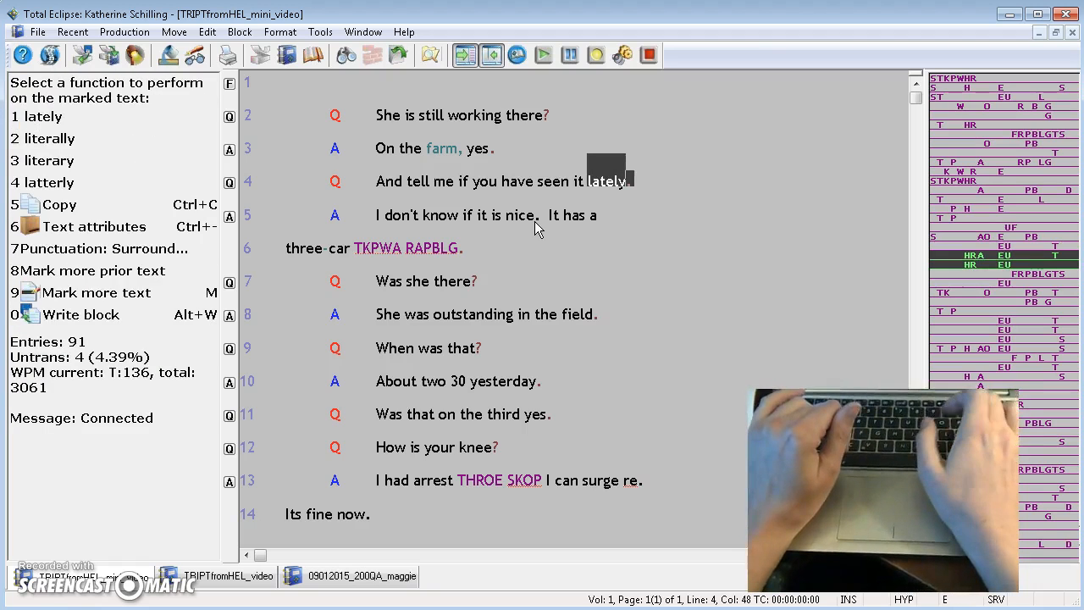
key("alt+minus")
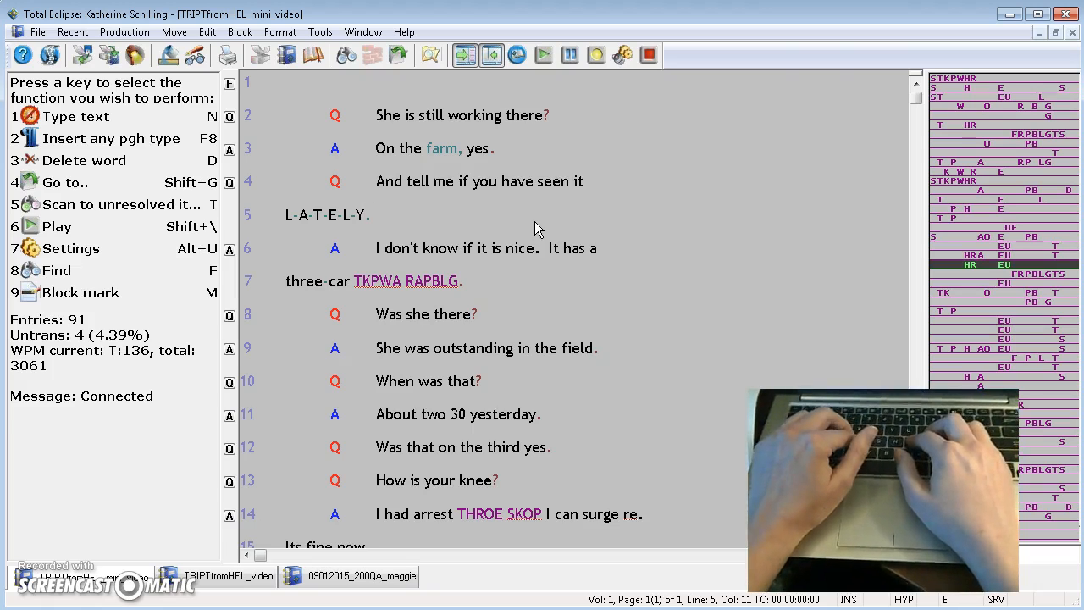
key("ctrl+Left")
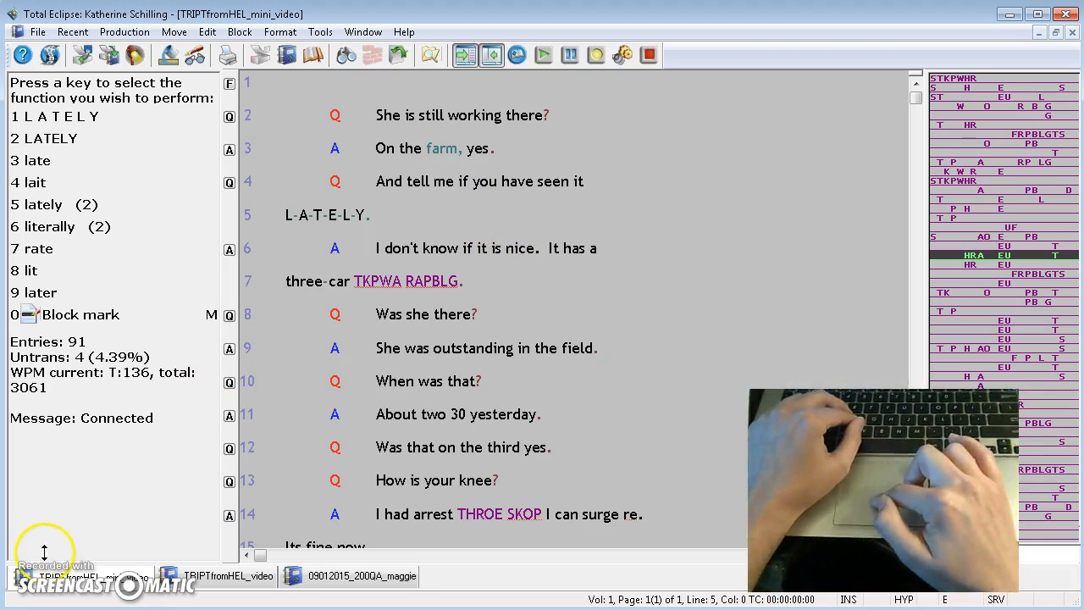
Set the Stitch format in the editing user settings to S-m-i-t-h and save the settings.
left_click(495, 248)
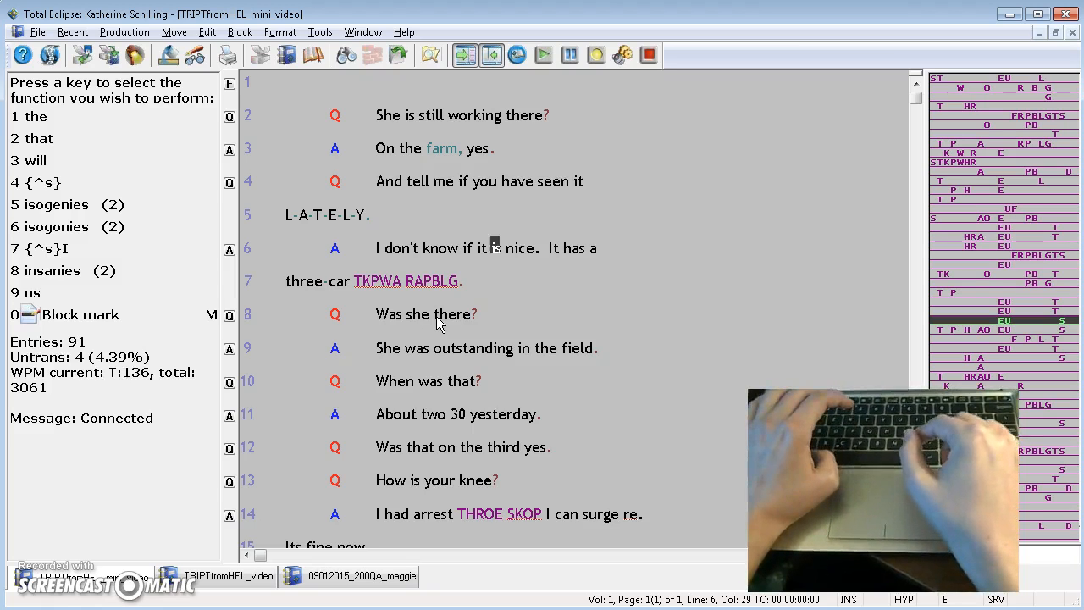
key("alt+u")
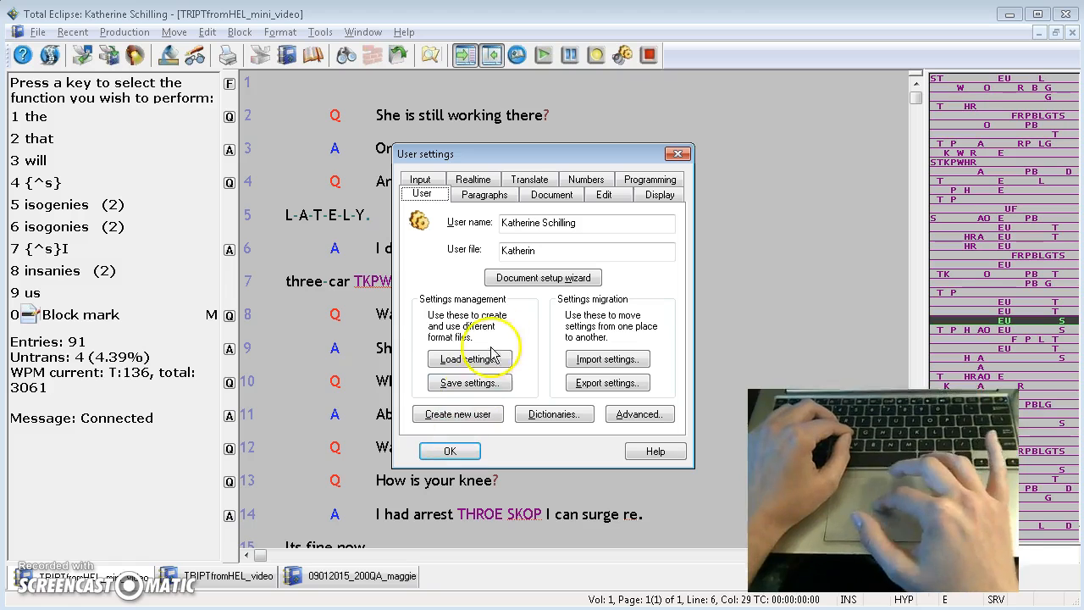
left_click(605, 200)
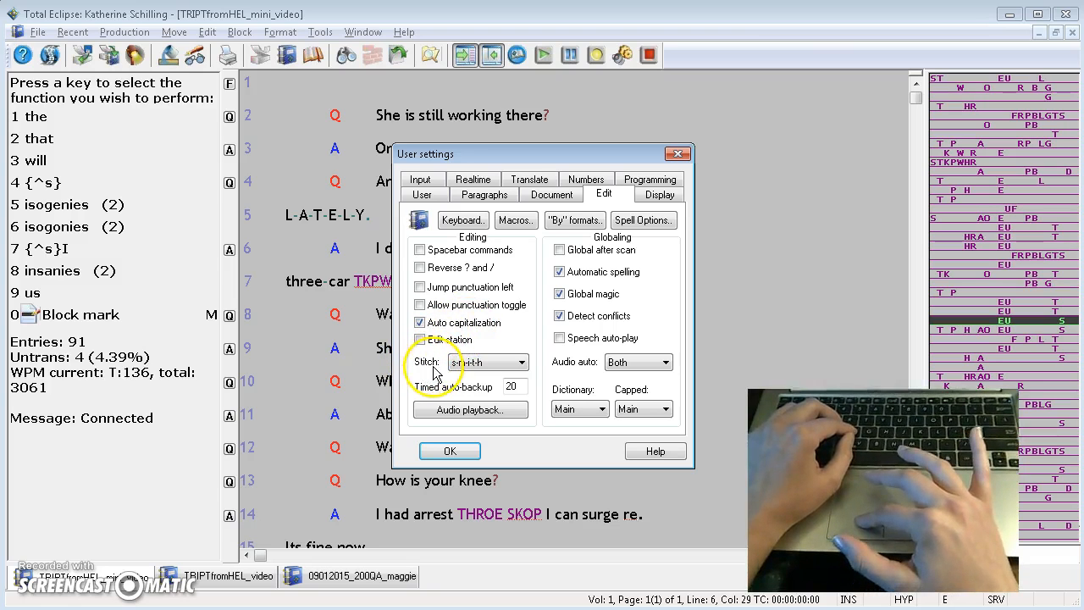
left_click(460, 370)
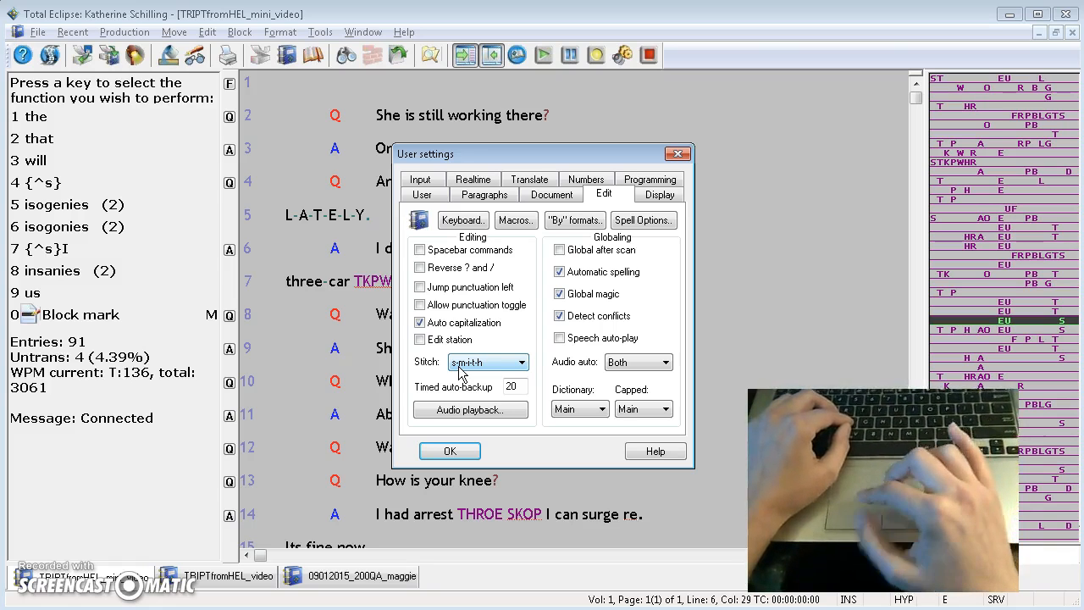
left_click(462, 370)
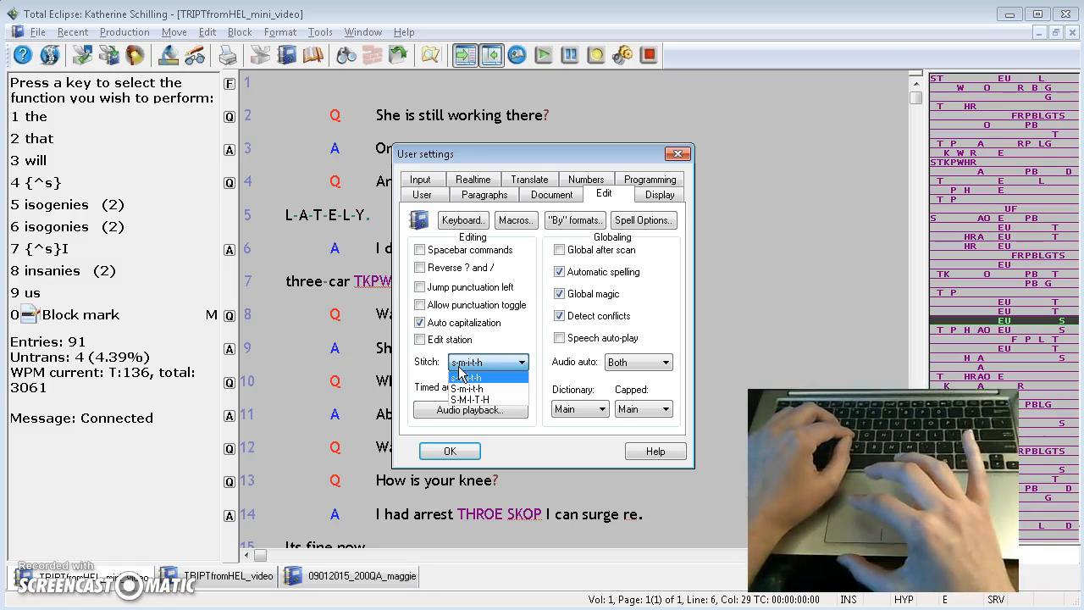
left_click(521, 390)
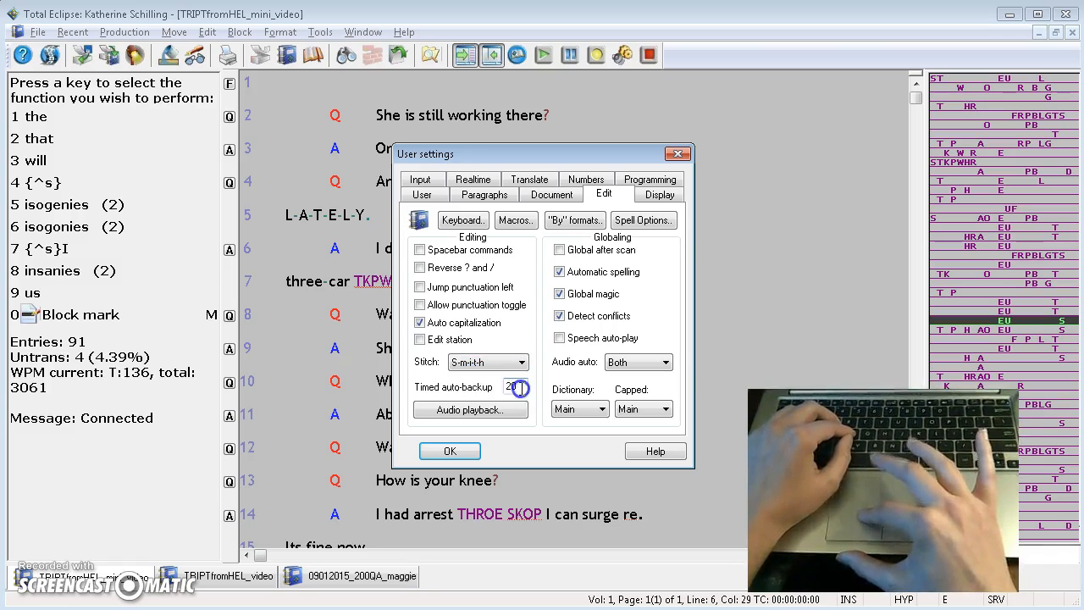
left_click(462, 450)
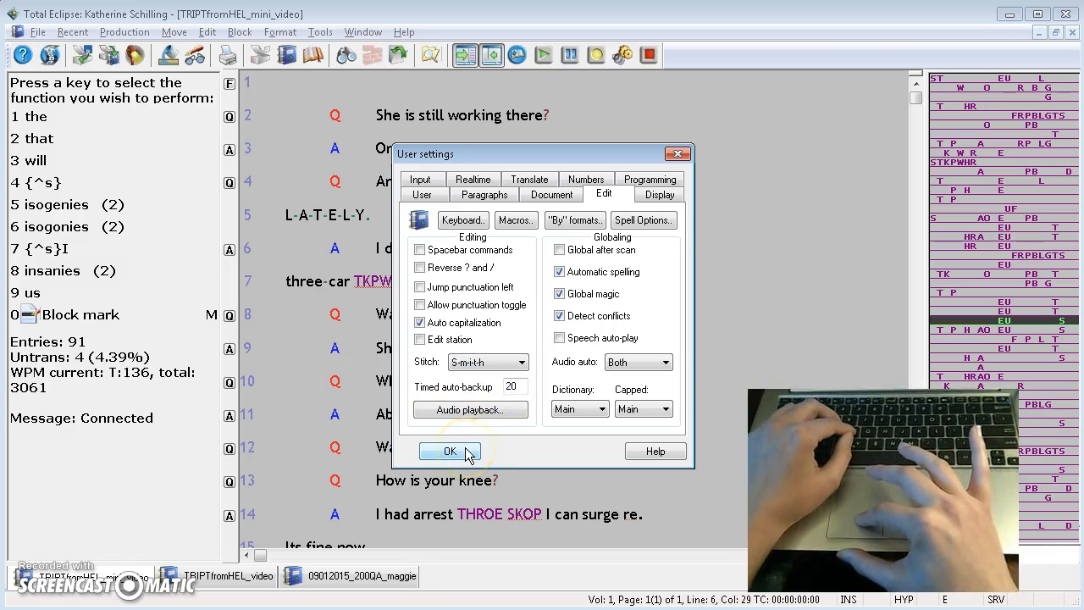
left_click(467, 452)
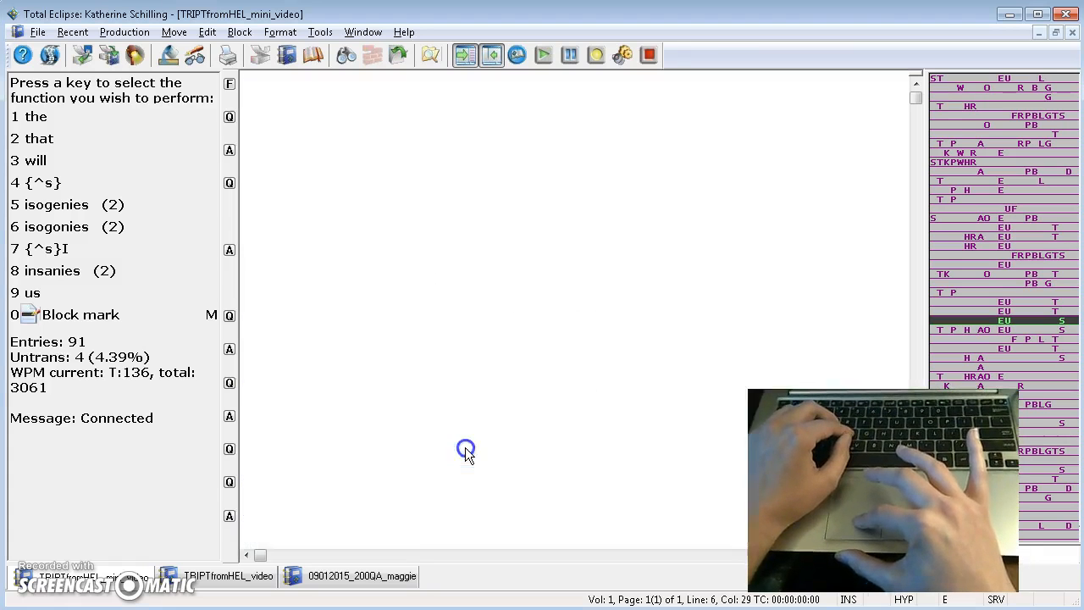
Mark the word "tell" on line 4 and stitch it into hyphenated letters.
key("Up")
key("Up")
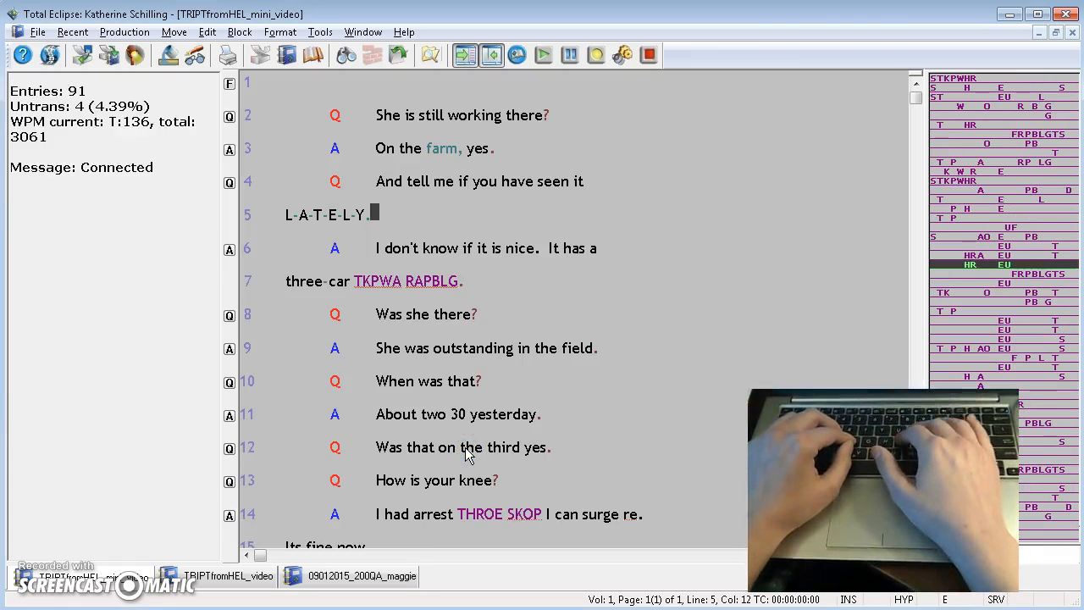
key("ctrl+Right")
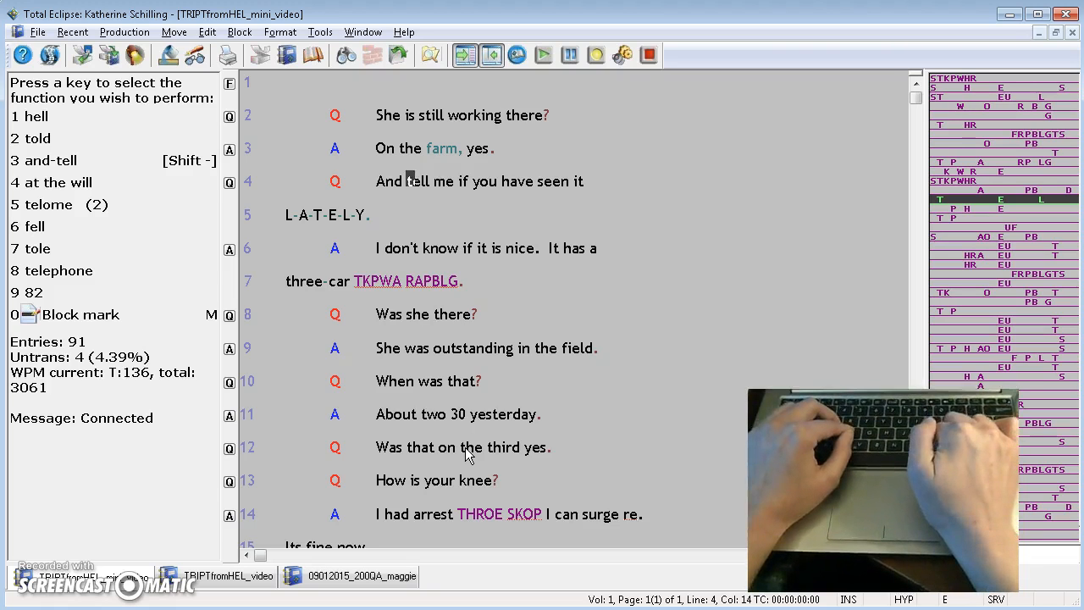
key("0")
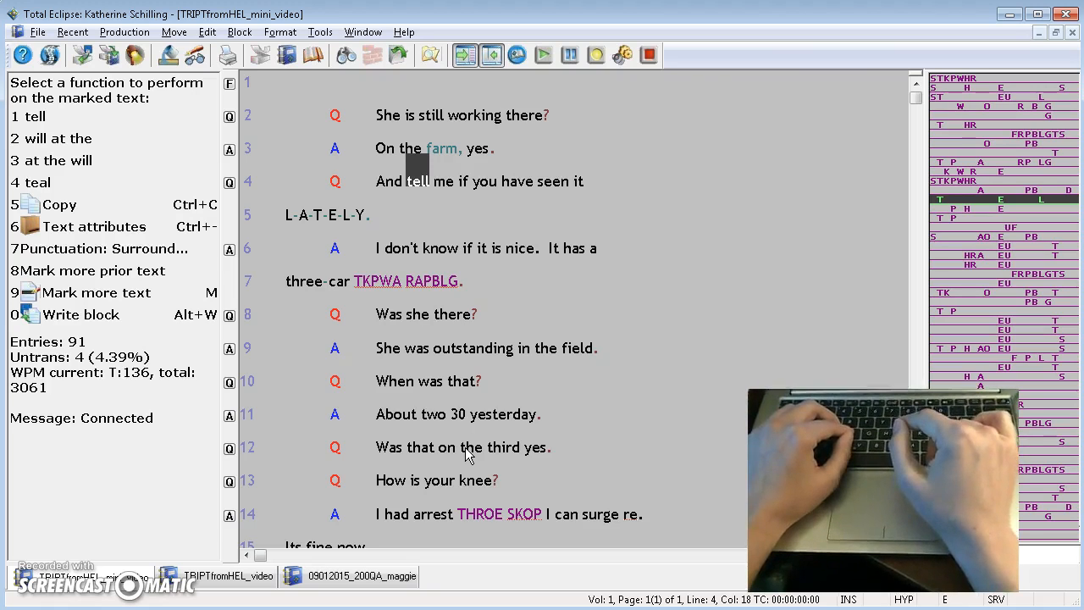
key("minus")
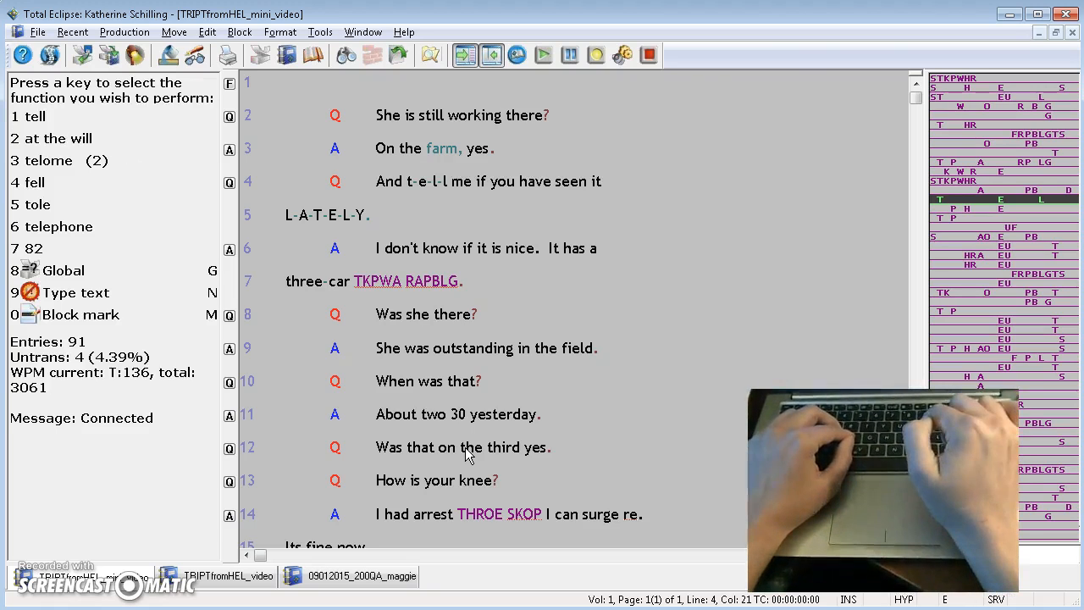
Compare the suggestions for the stitched words "t-e-l-l" and "L-A-T-E-L-Y", and go to the untranslate TKPWA on line 7.
key("j")
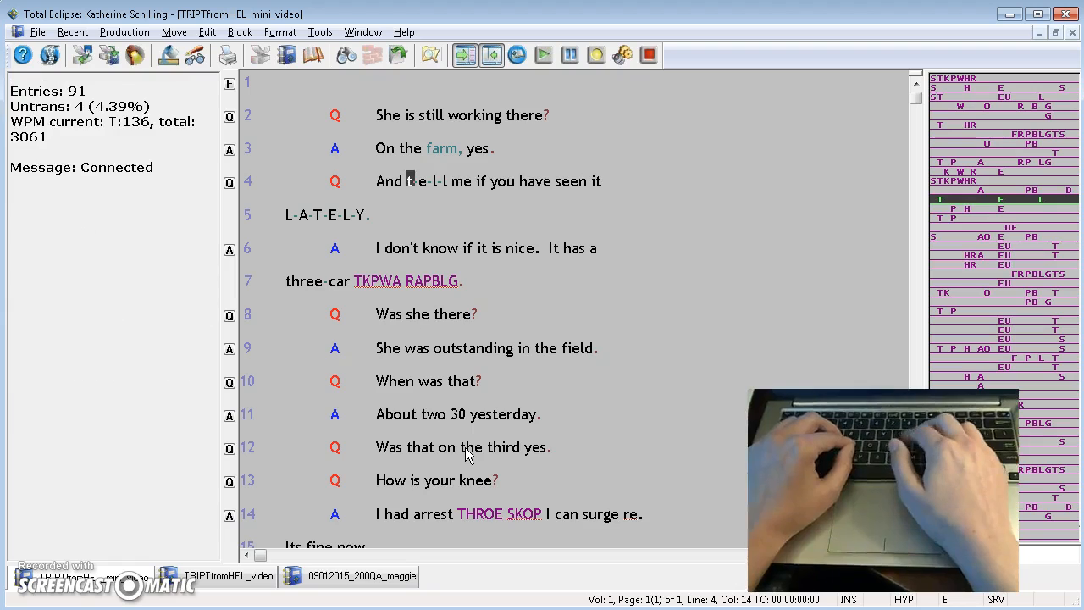
key("k")
key("j")
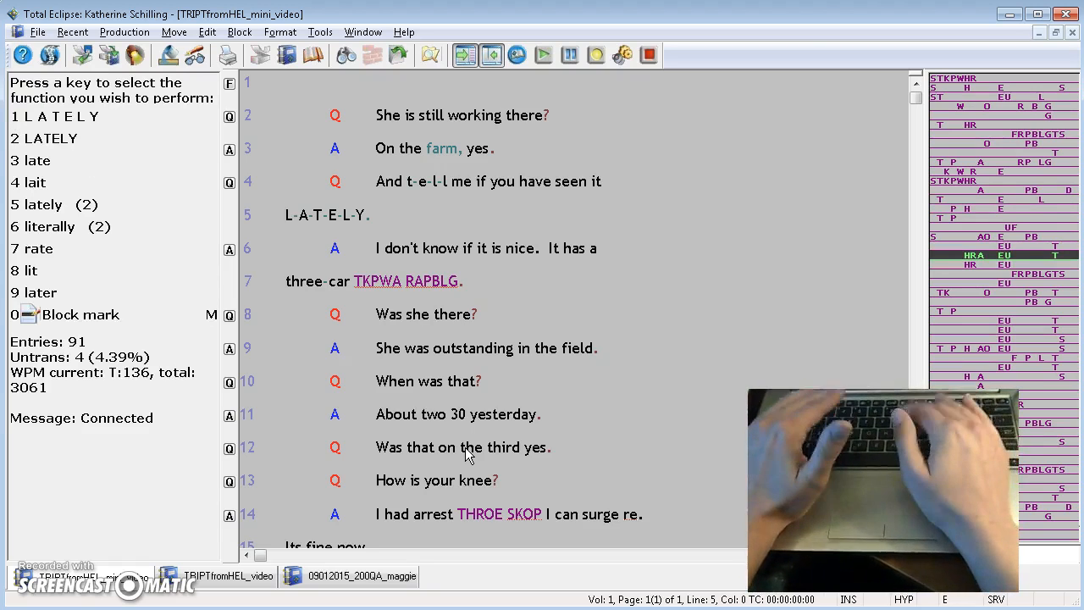
key("i")
key("l")
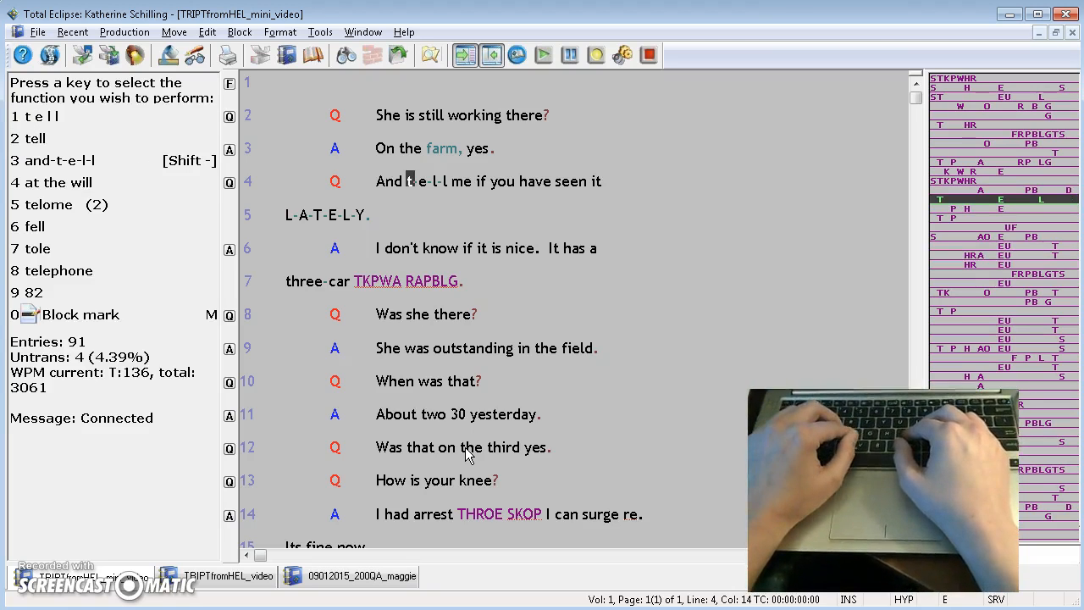
key("k")
key("k")
key("k")
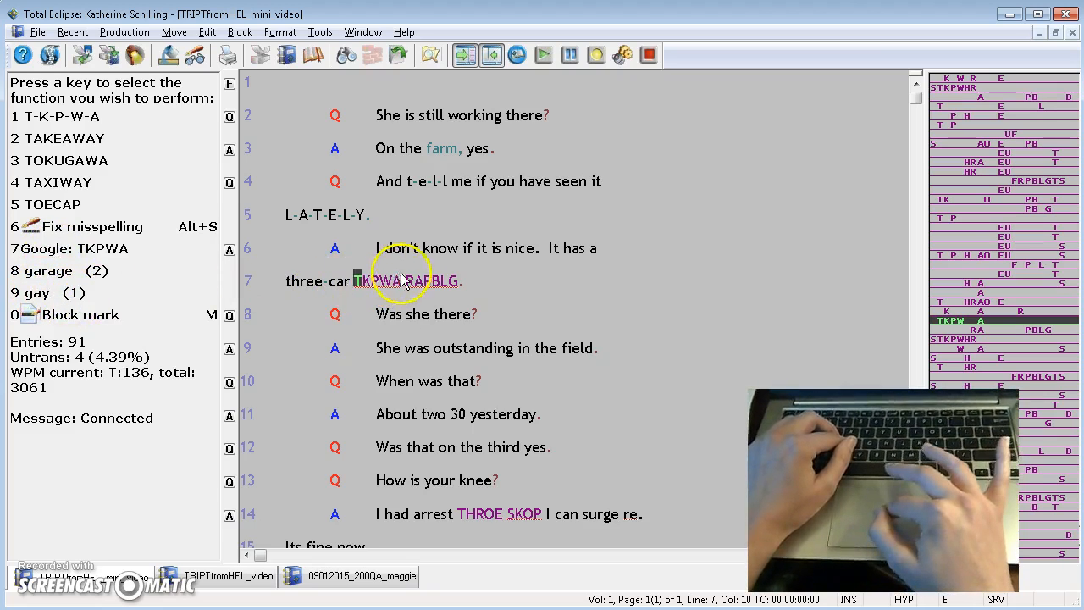
Replace the untranslate TKPWA RAPBLG on line 7 with the suggested word "garage".
left_click(361, 293)
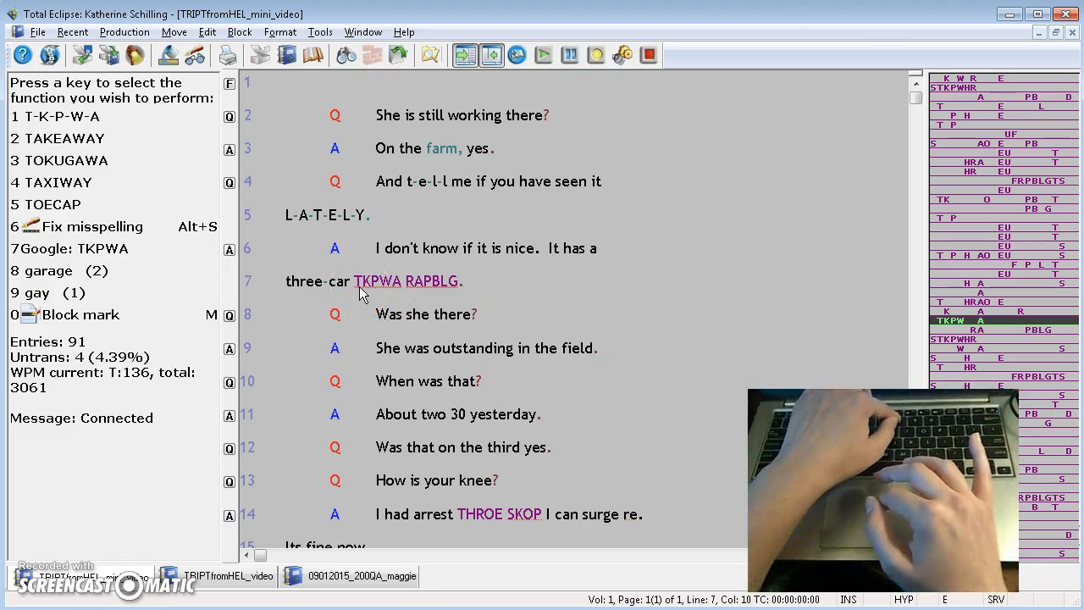
key("8")
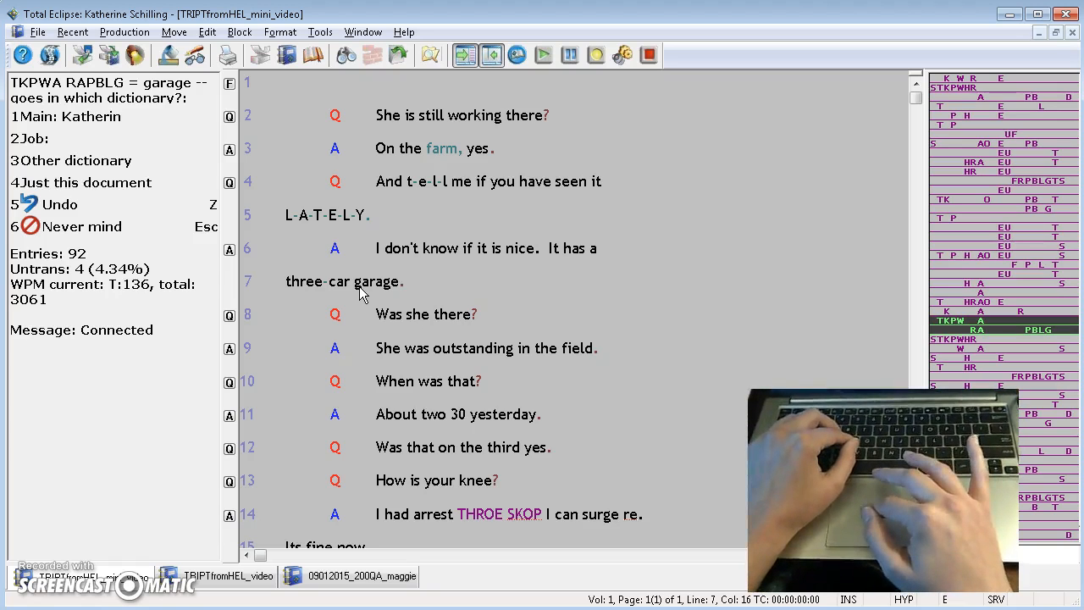
left_click(379, 311)
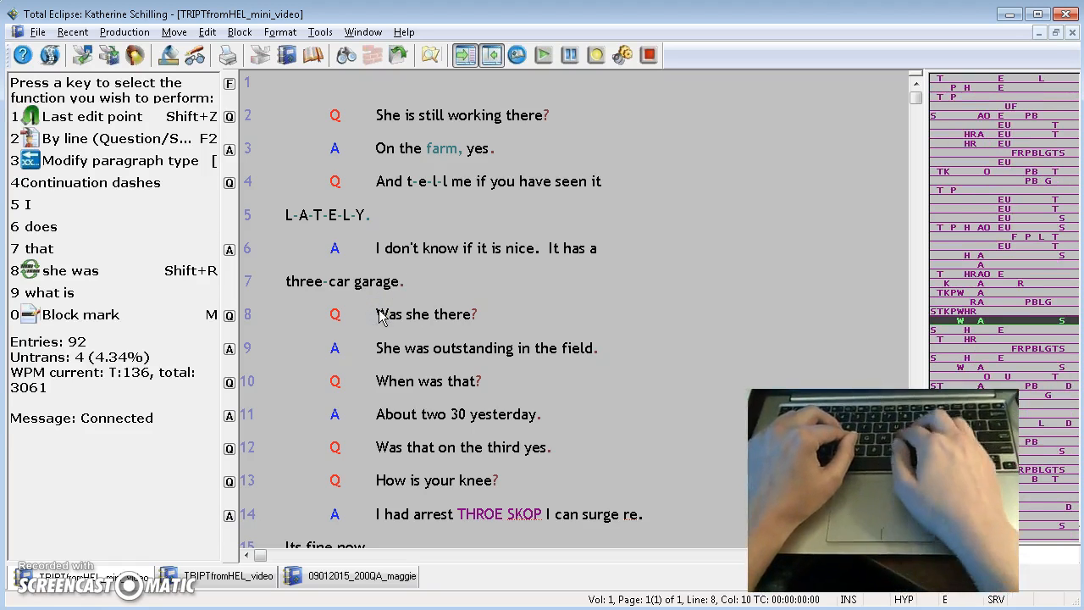
Change "outstanding" on line 9 to the two-word suggestion "out standing".
key("ctrl+Right")
key("ctrl+Right")
key("ctrl+Right")
key("ctrl+Right")
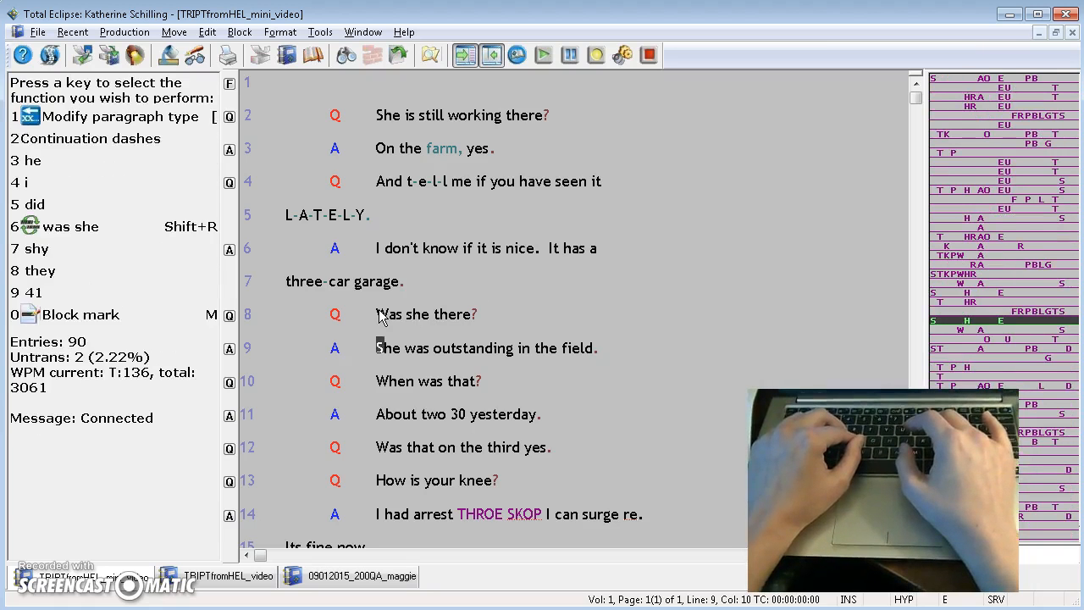
key("ctrl+Right")
key("ctrl+Right")
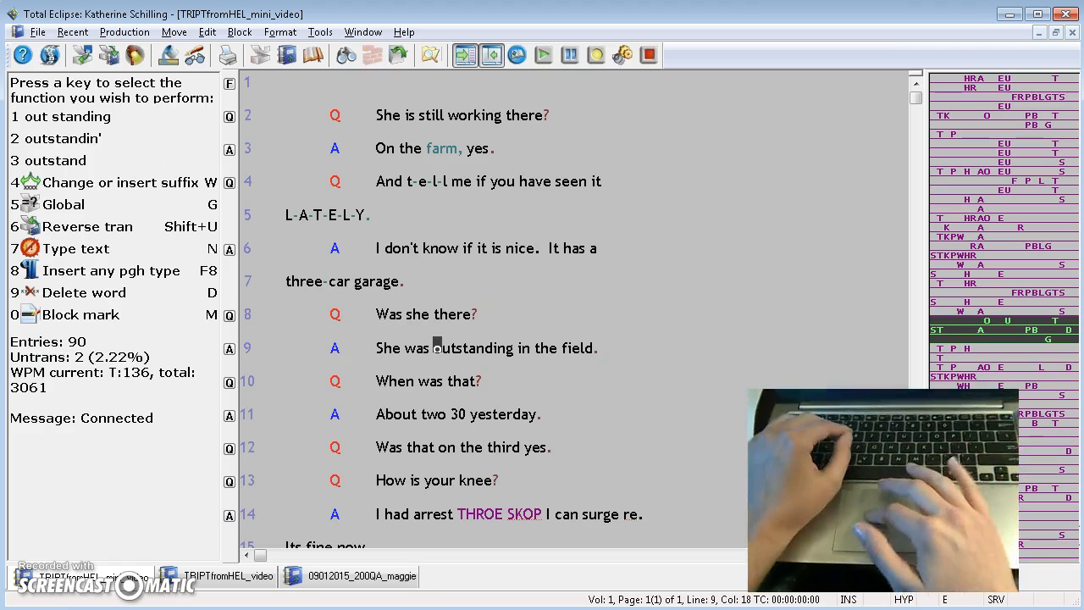
left_click(69, 127)
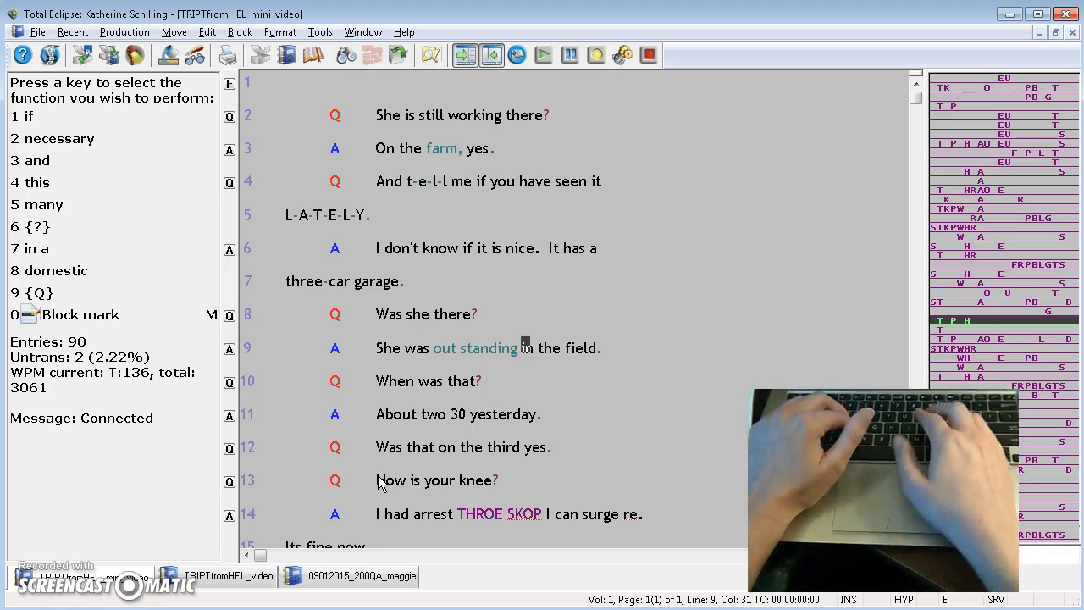
Convert "two 30" on line 11 to the time format 2:30.
key("Down")
key("Left")
key("Right")
key("Right")
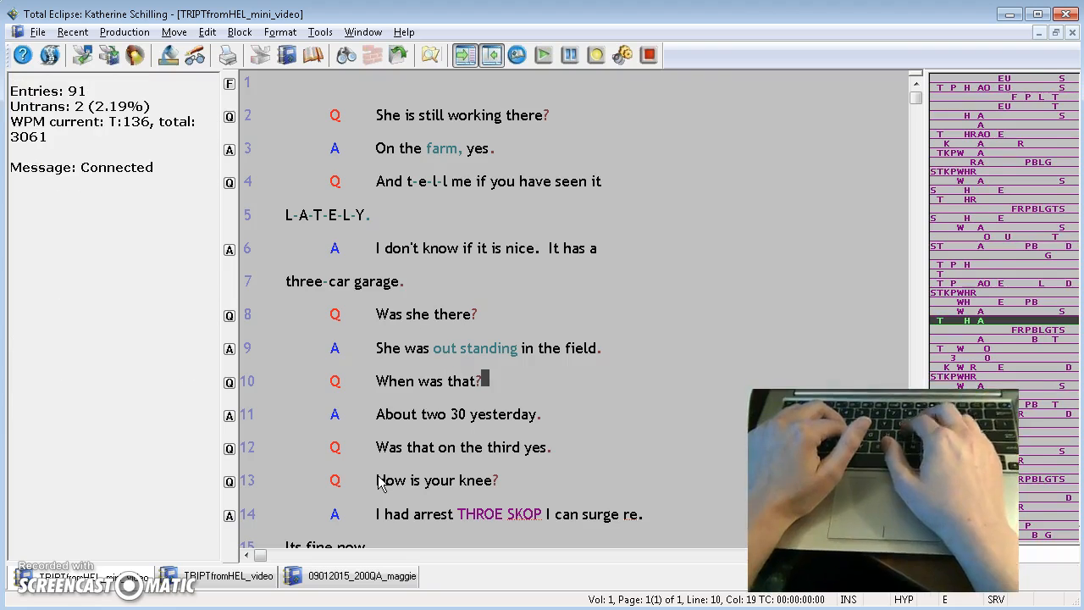
key("ctrl+Right")
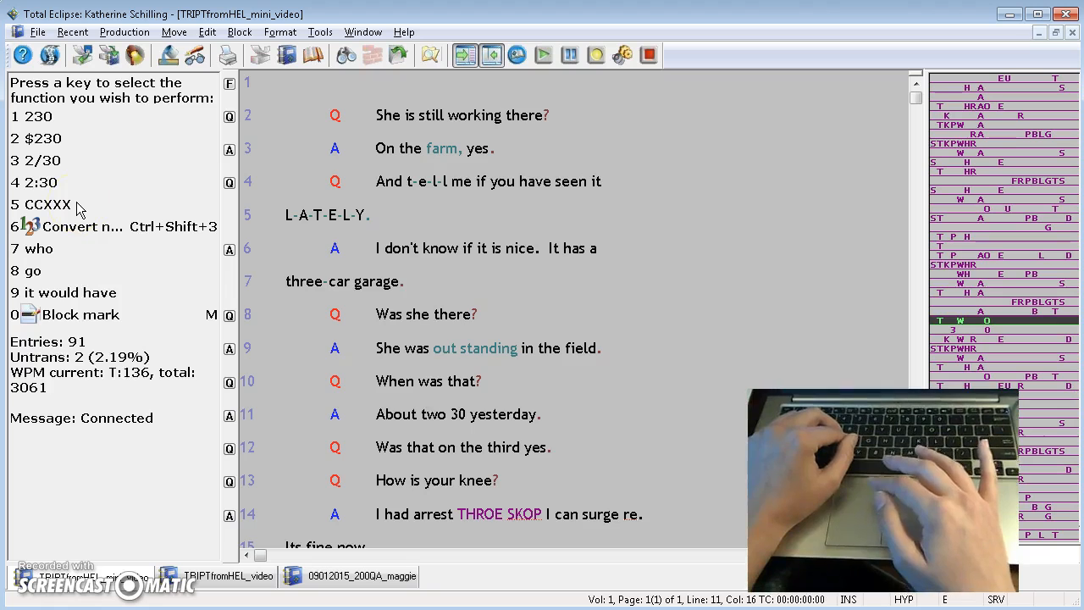
key("4")
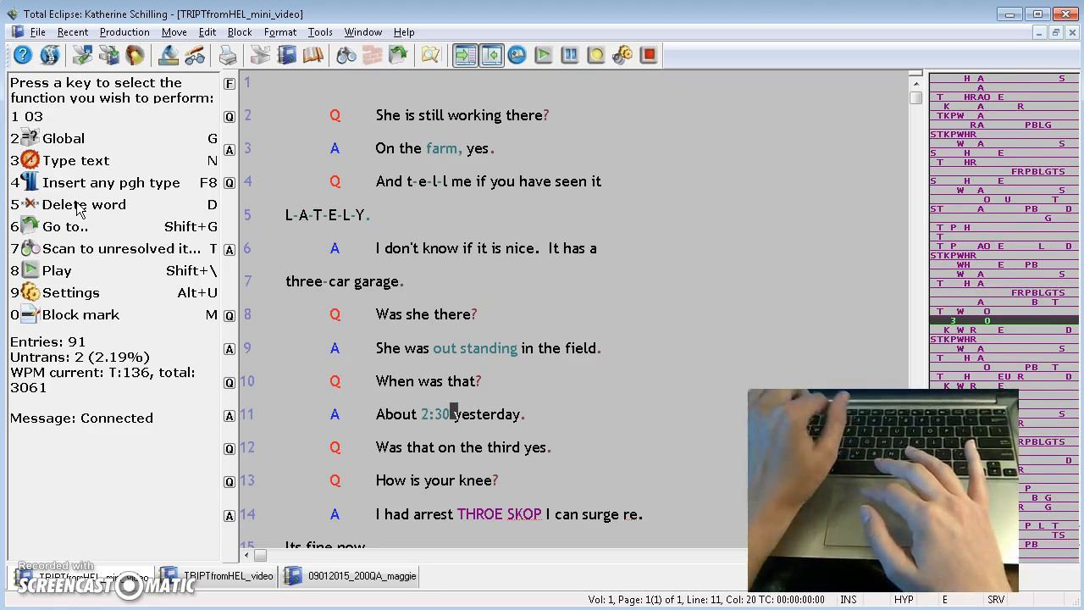
Change "third" on line 12 to "3rd" and split "yes" off as an answer, ending the question with a question mark.
key("k")
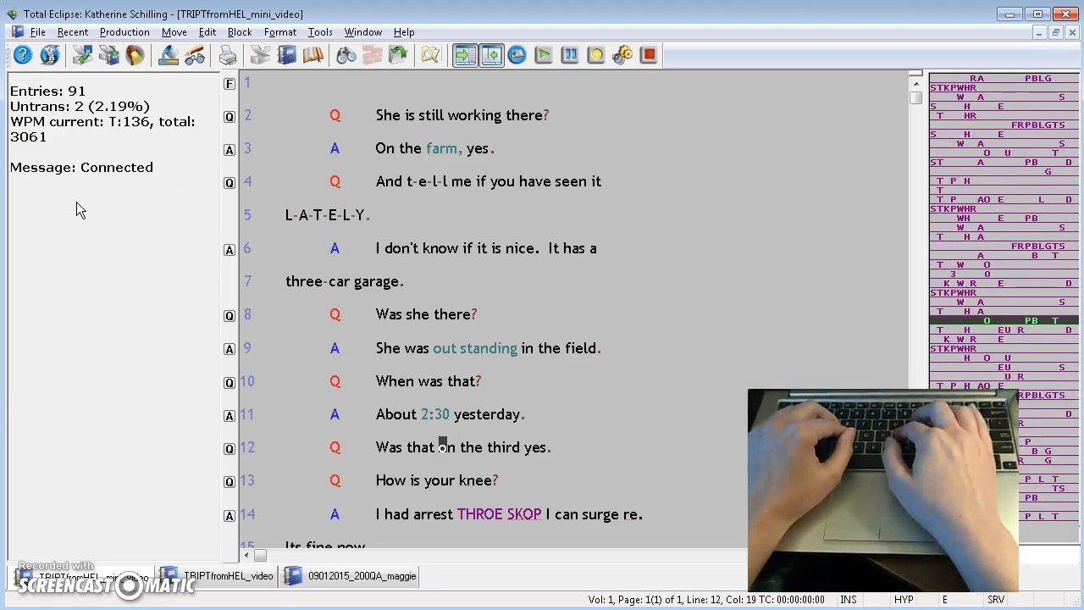
key("j")
key("j")
key("l")
key("l")
key("l")
key("l")
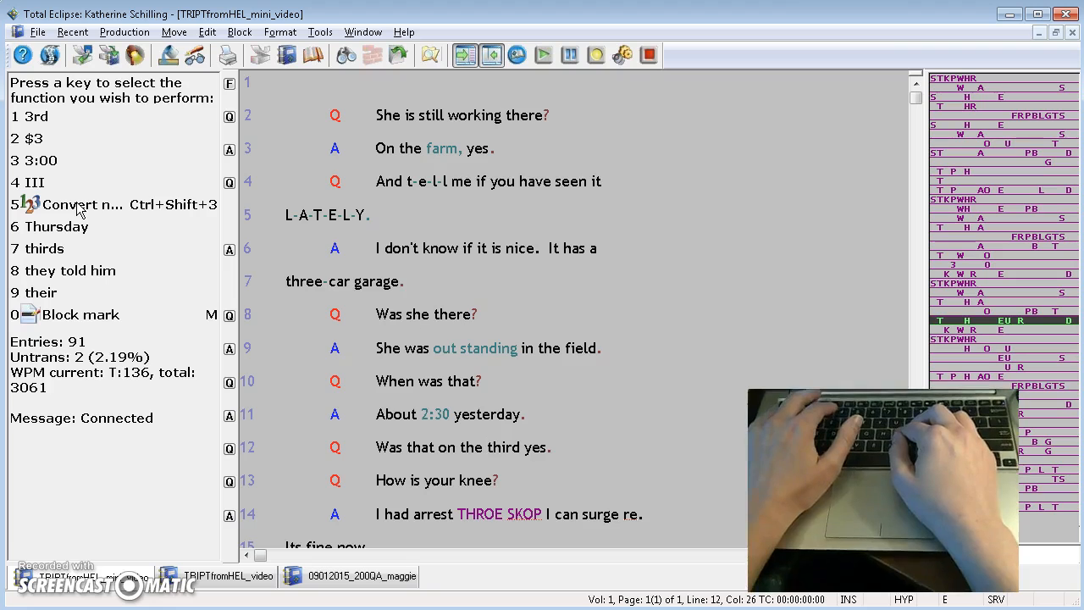
key("1")
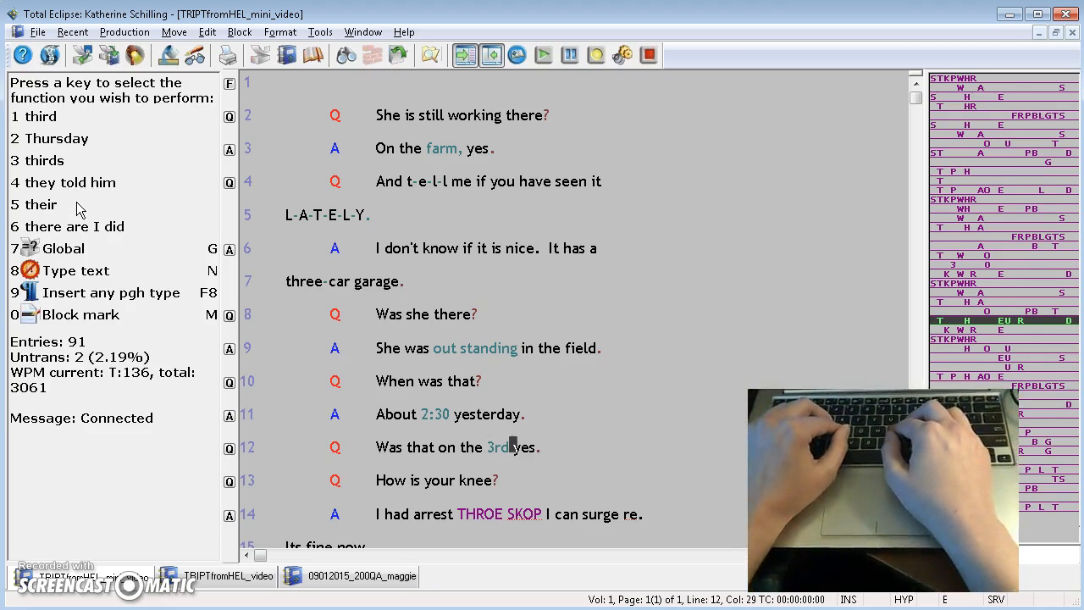
key("Right")
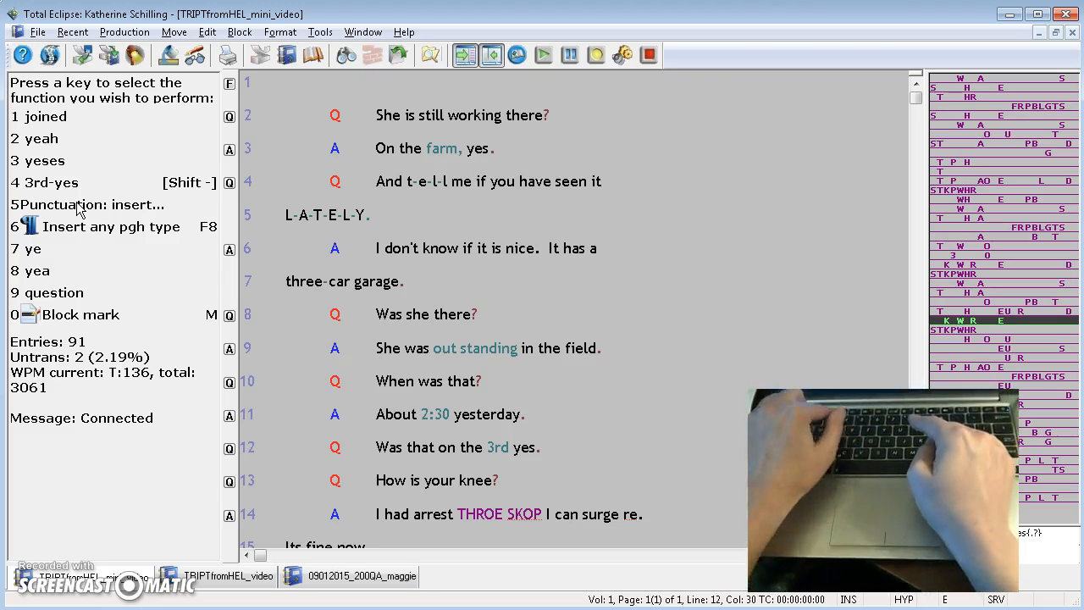
key("i")
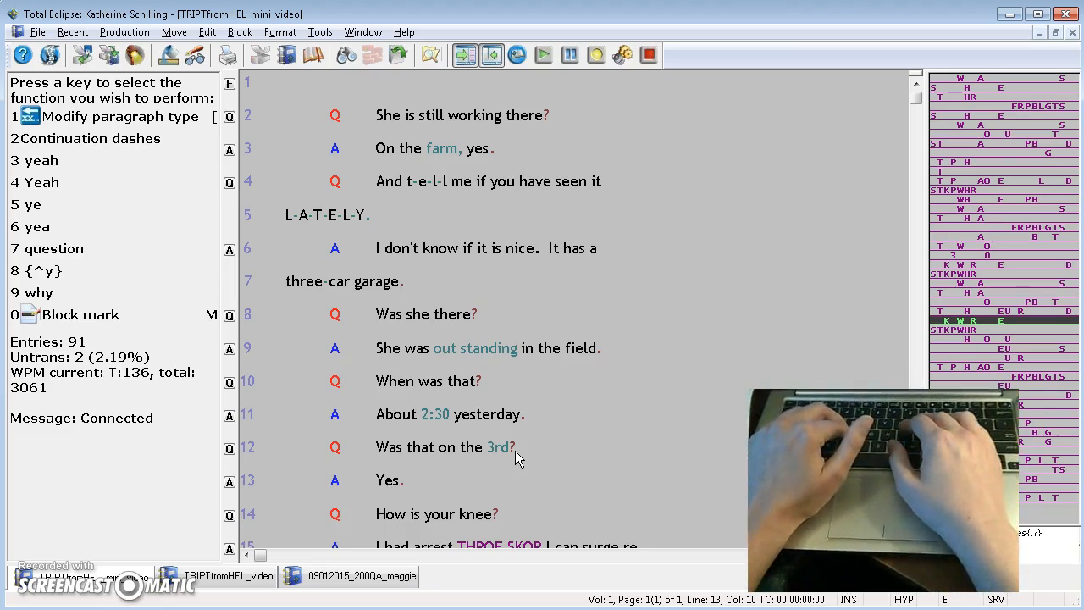
Split "yesterday" on line 11 off into its own question paragraph.
key("Up")
key("Up")
key("ctrl+Right")
key("ctrl+Right")
key("ctrl+Right")
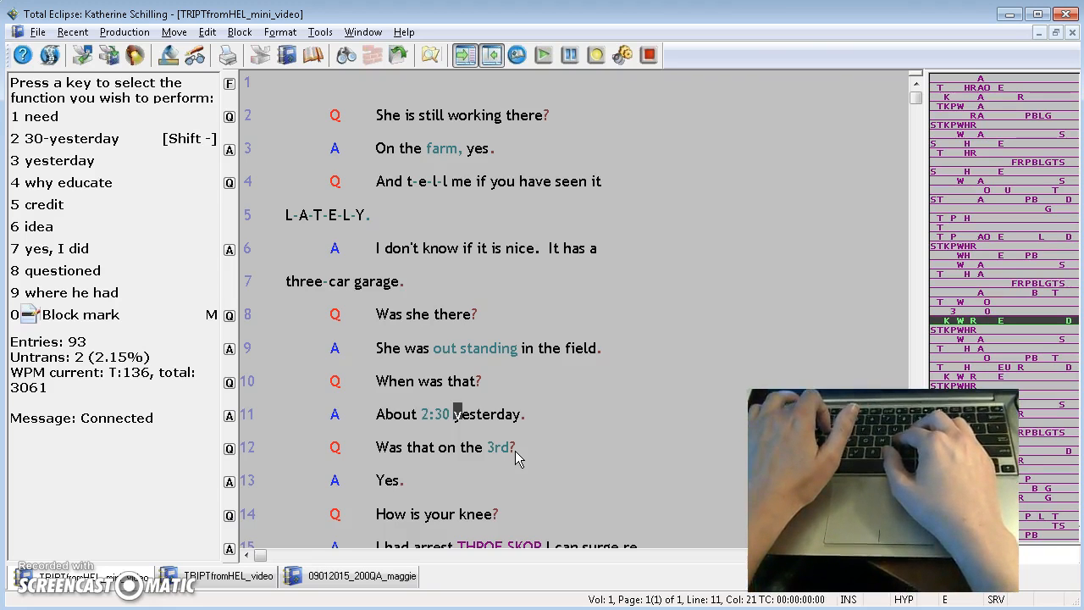
key("q")
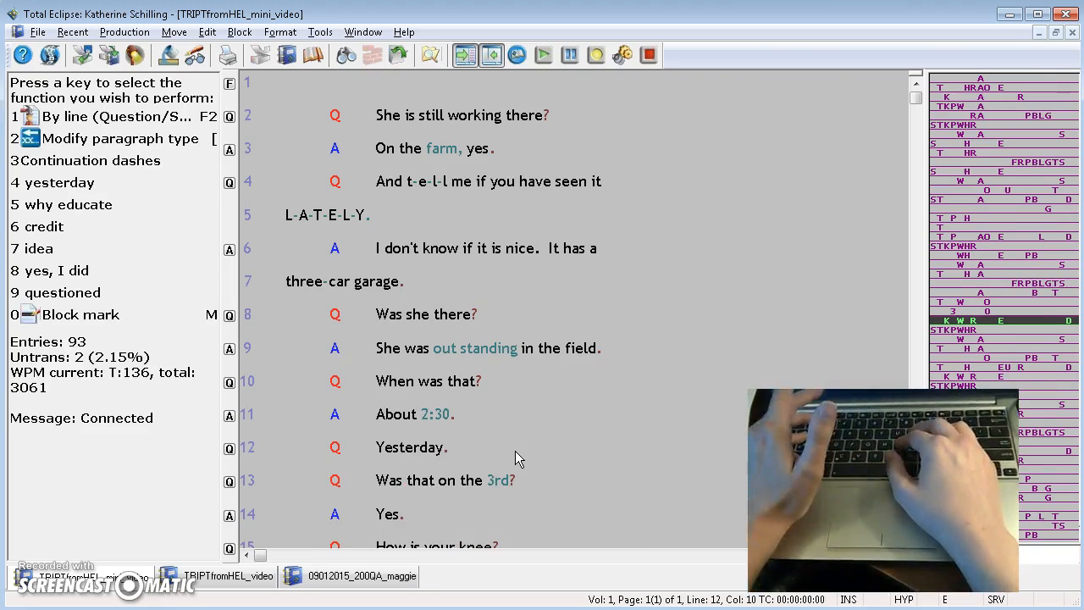
key("Up")
key("ctrl+Right")
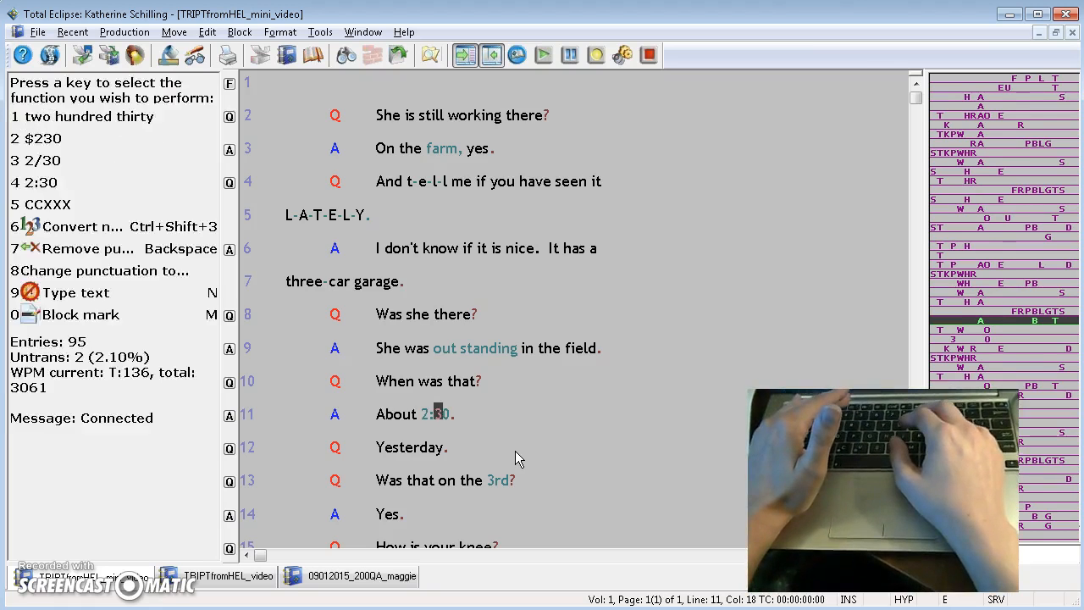
key("ctrl+Right")
key("ctrl+Right")
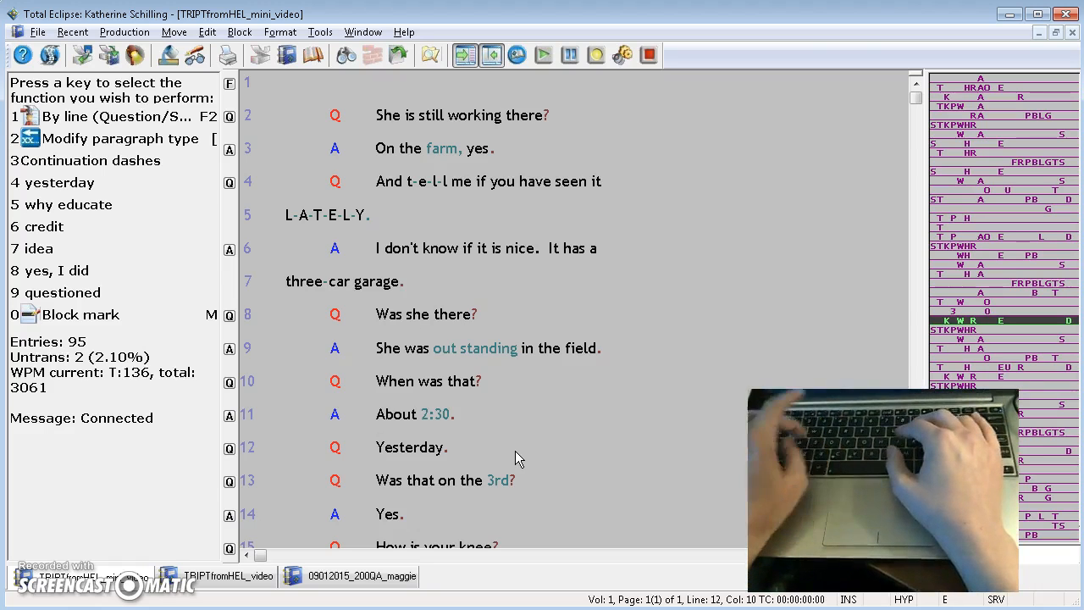
Rejoin "Yesterday" to the 2:30 answer on line 11, remove the period between them, and make the word lowercase.
key("BackSpace")
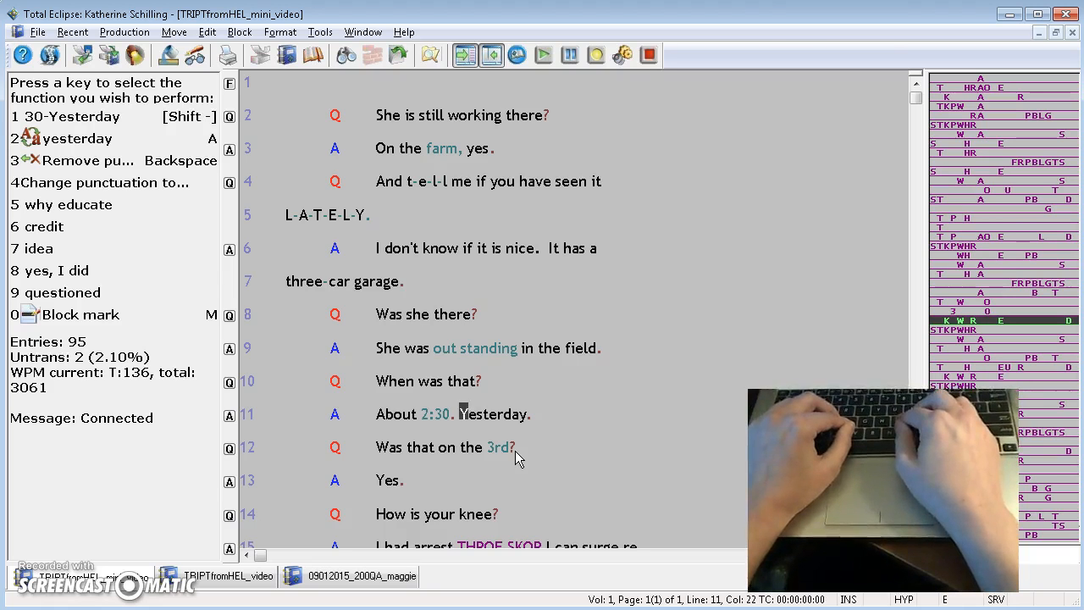
key("BackSpace")
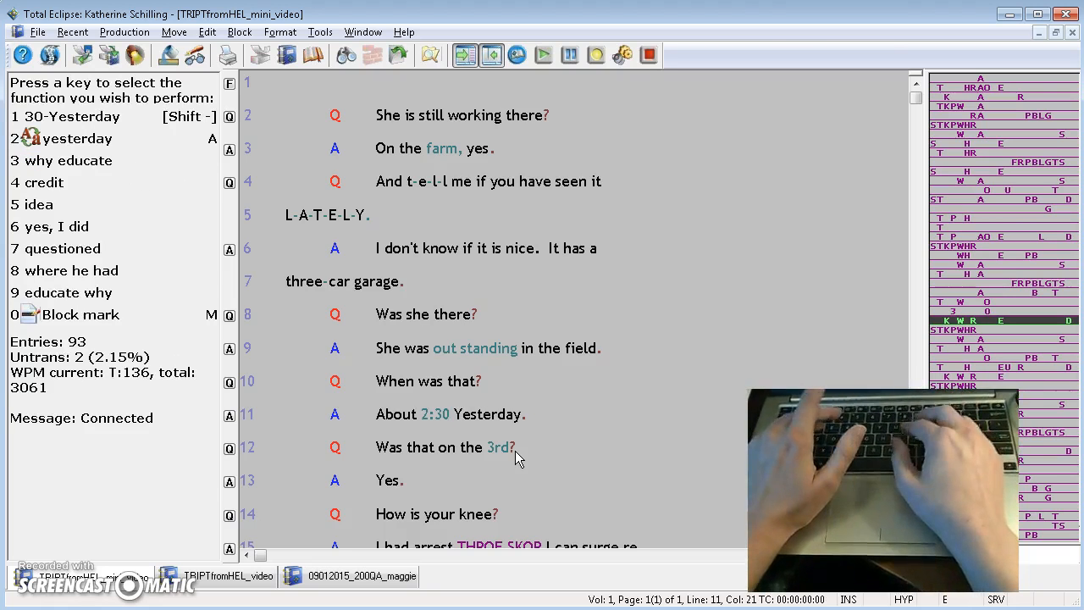
key("2")
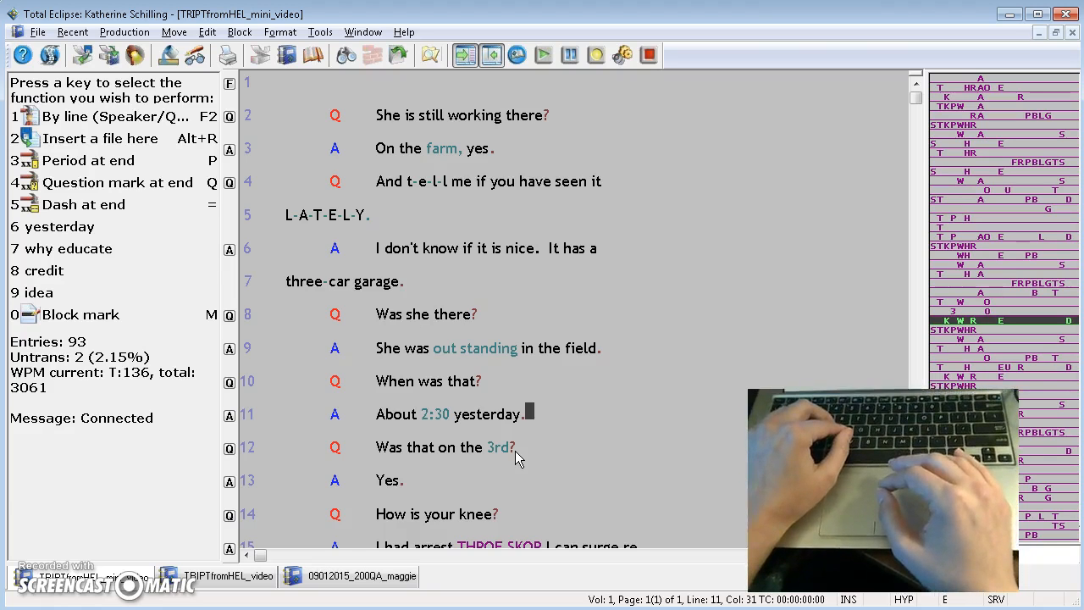
Review the knee question on line 14 and the answer on line 15 word by word, examining the suggestions through "surge".
left_click(391, 514)
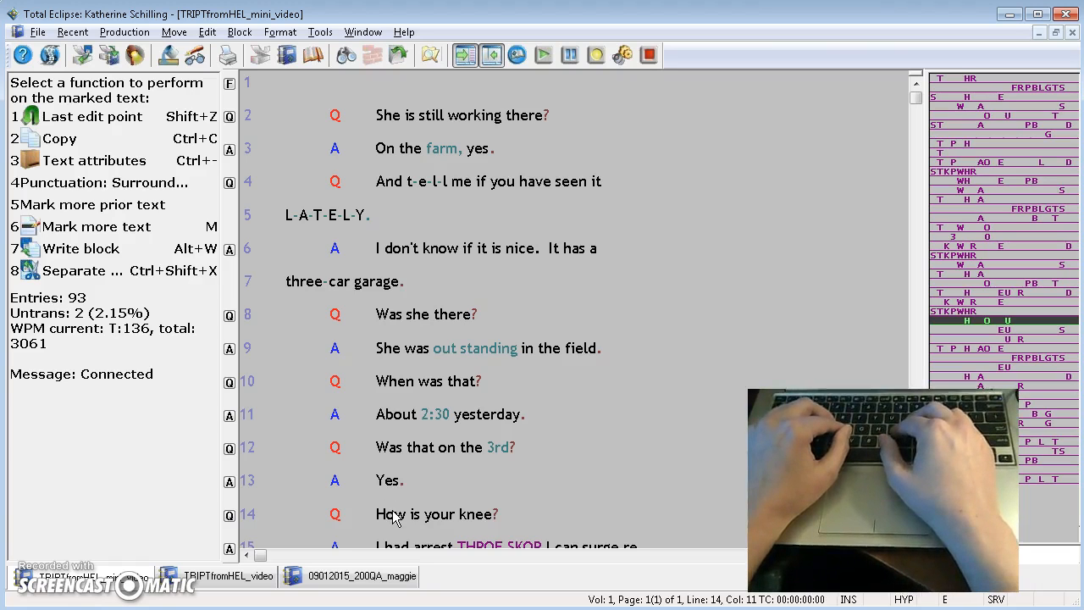
key("Down")
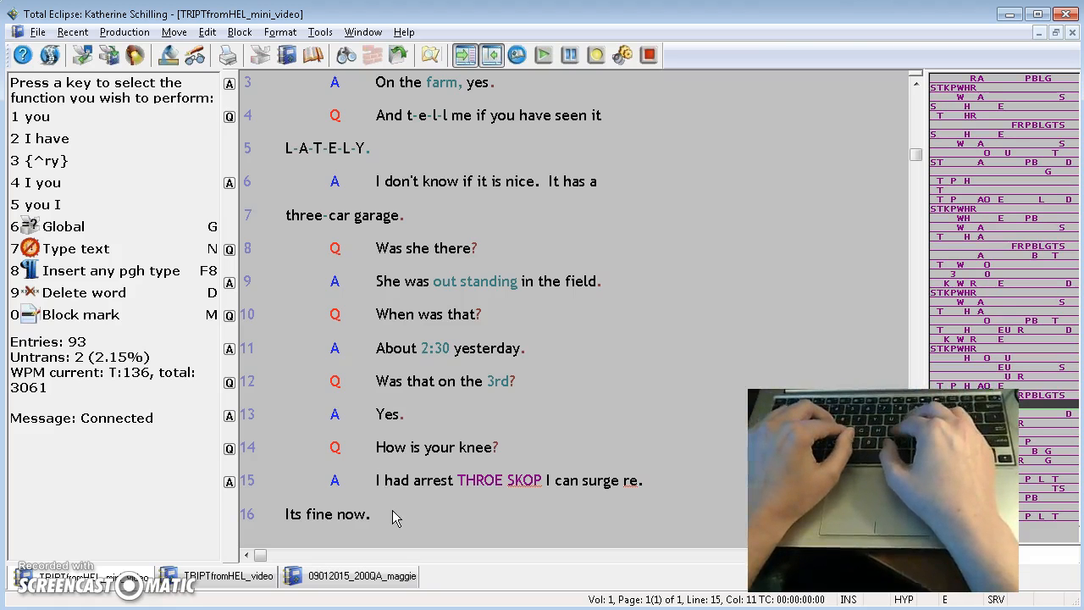
key("Up")
key("ctrl+Right")
key("ctrl+Right")
key("ctrl+Right")
key("ctrl+Right")
key("ctrl+Right")
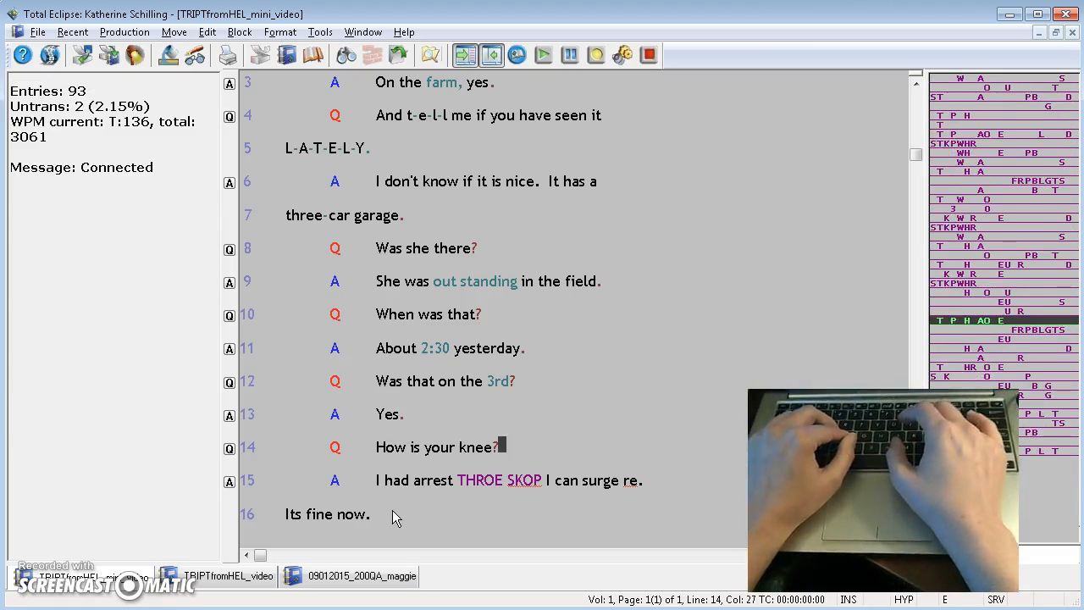
key("ctrl+Right")
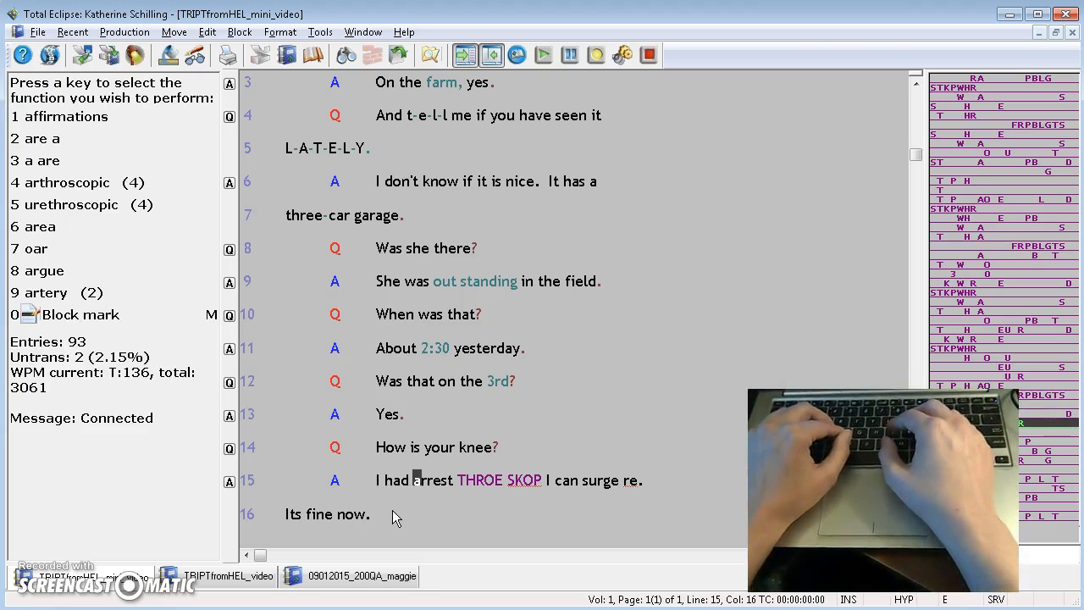
key("ctrl+Right")
key("ctrl+Right")
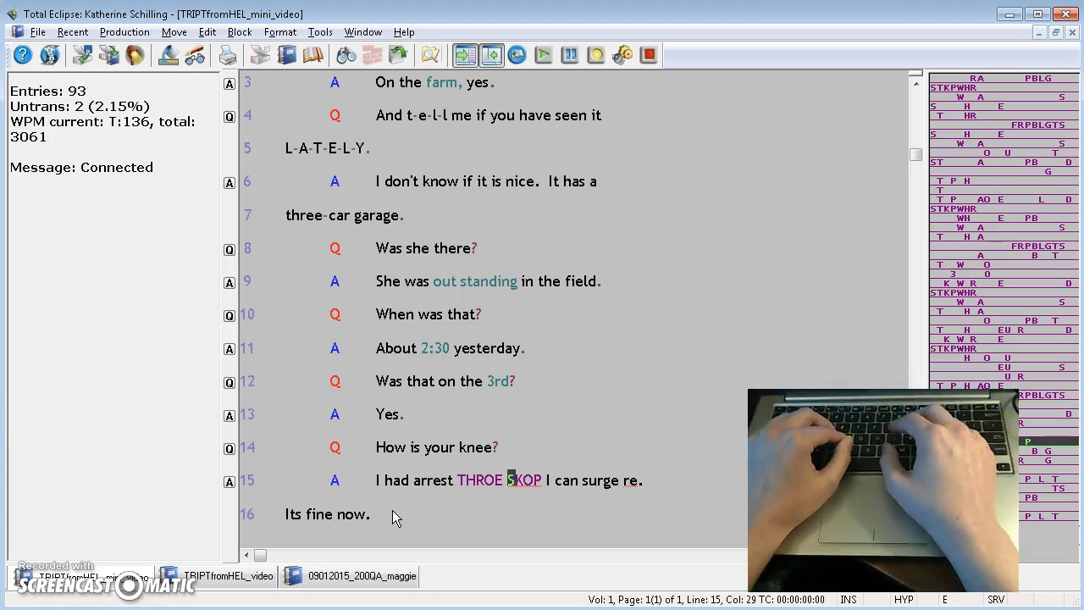
key("ctrl+Right")
key("ctrl+Right")
key("ctrl+Right")
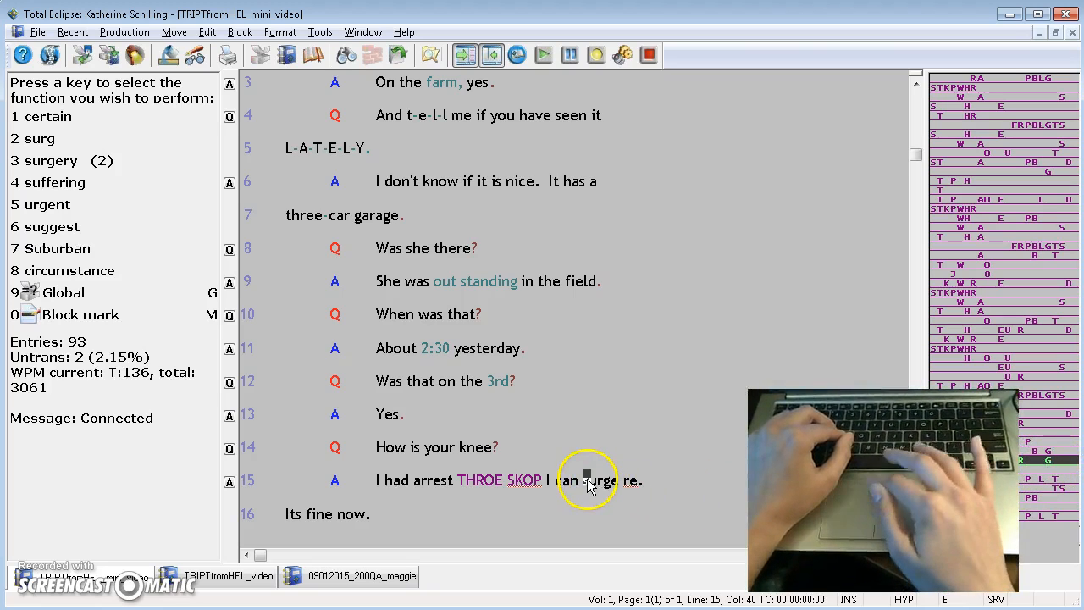
Replace "arrest THROE SKOP I can" on line 15 with the suggested word "arthroscopic" and bring up the suggestions for "surge".
left_click(415, 487)
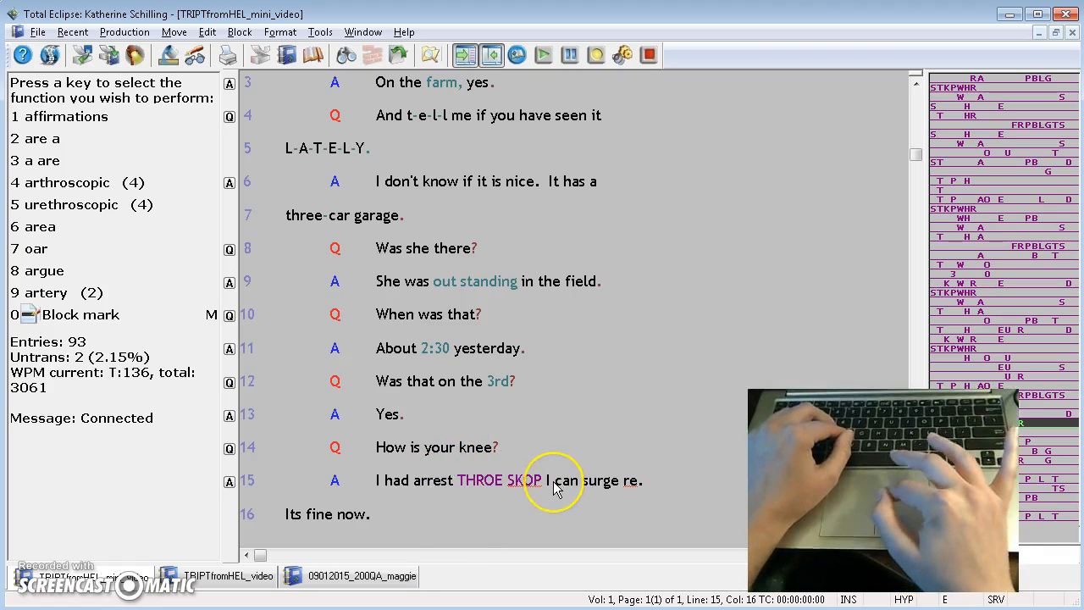
key("4")
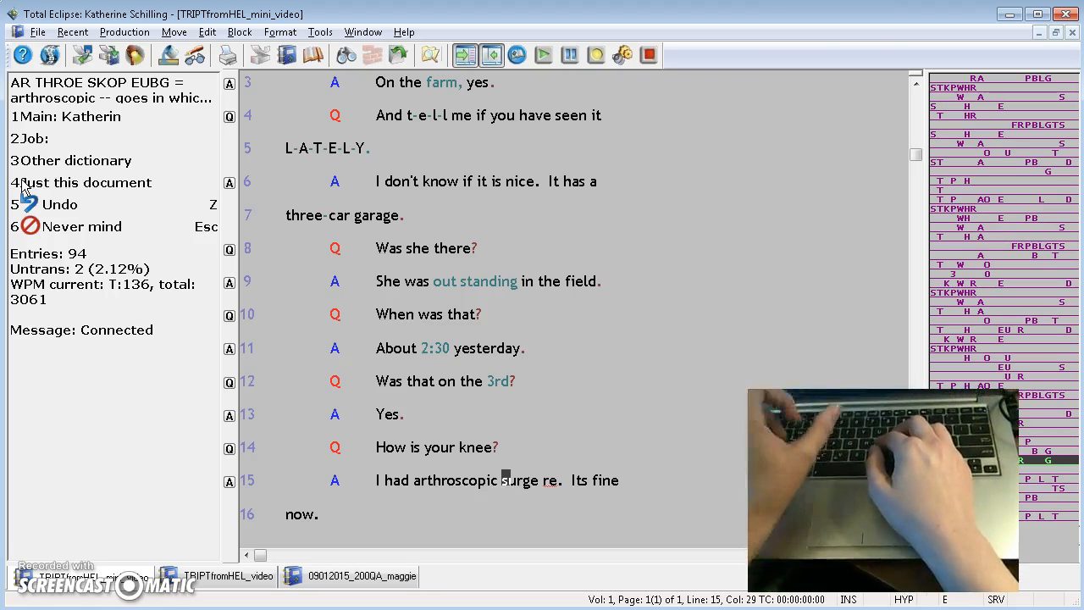
key("ctrl+Right")
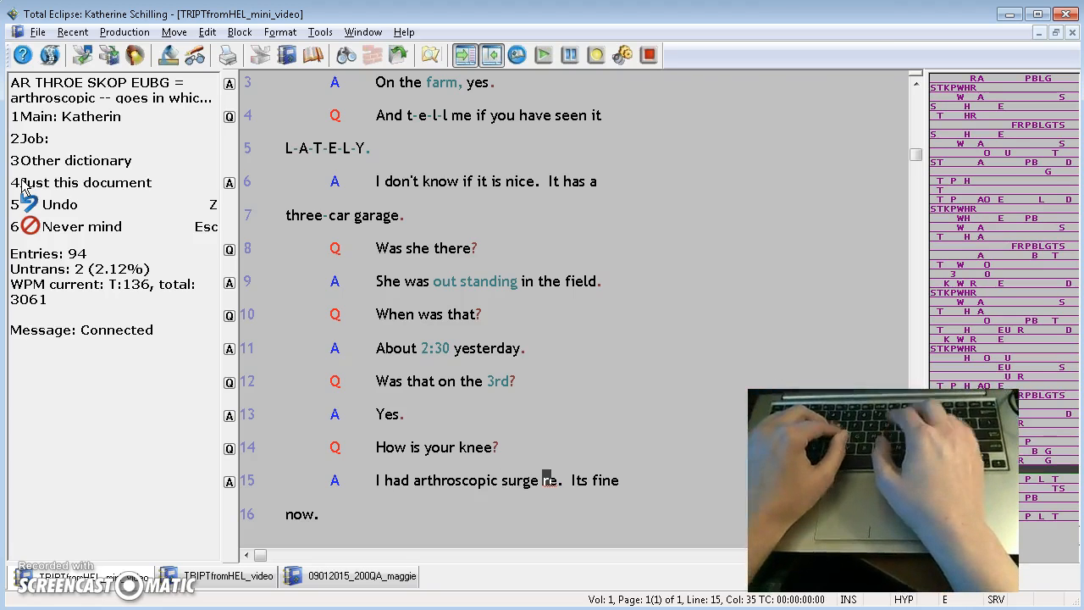
key("ctrl+Left")
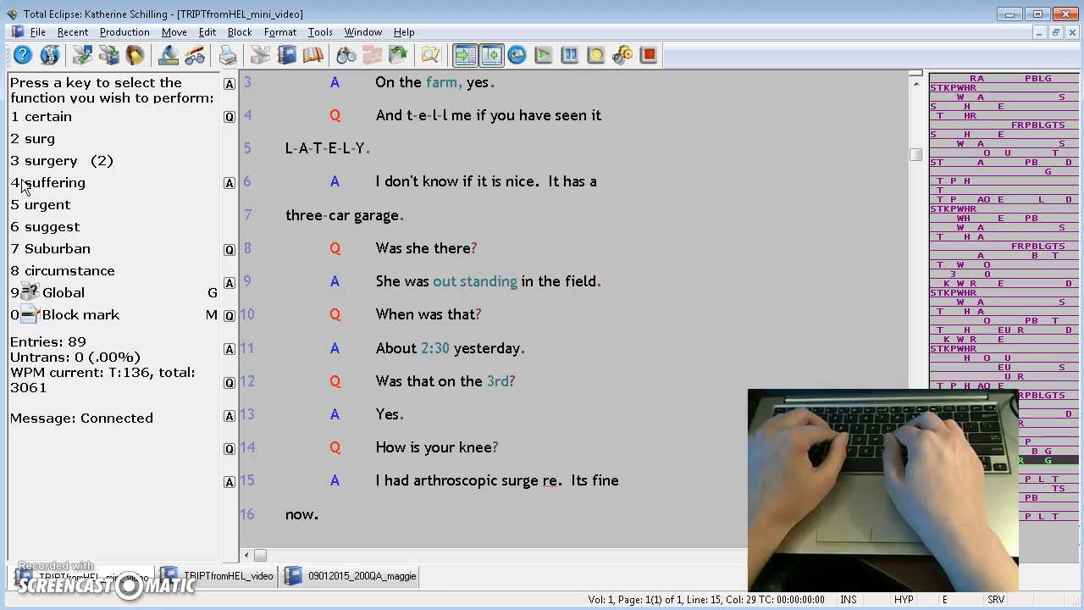